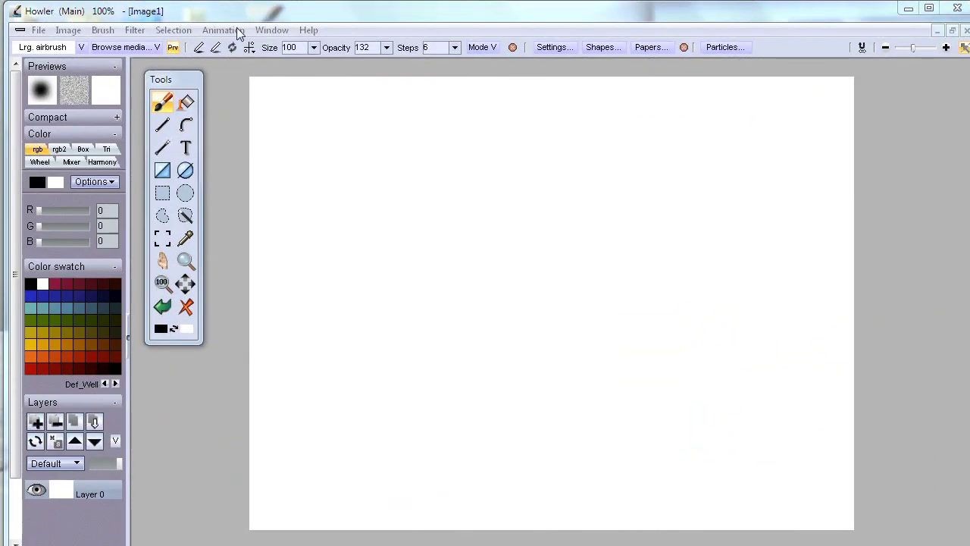
# Step: Browse the Animation menu and the other menus, then show the Window menu's panel list
pyautogui.click(215, 29)
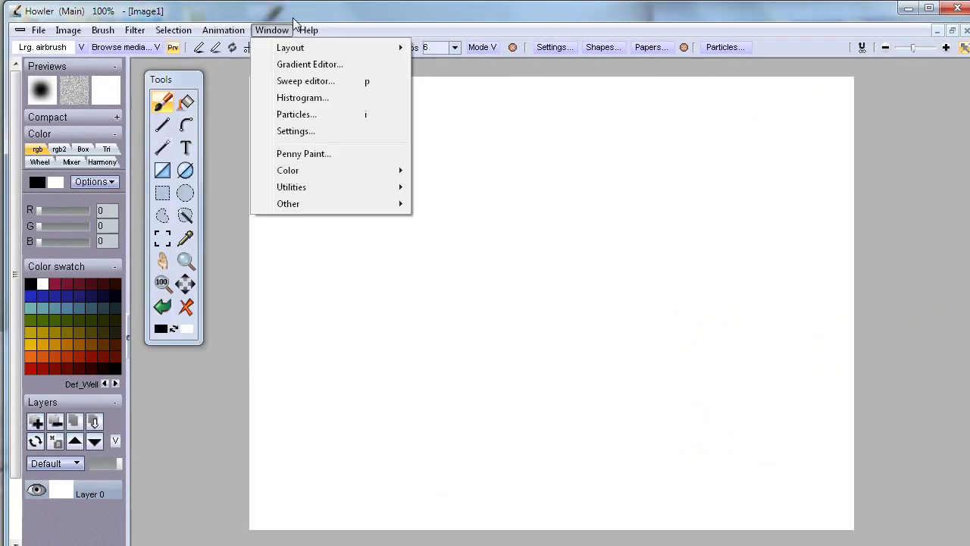
pyautogui.click(649, 40)
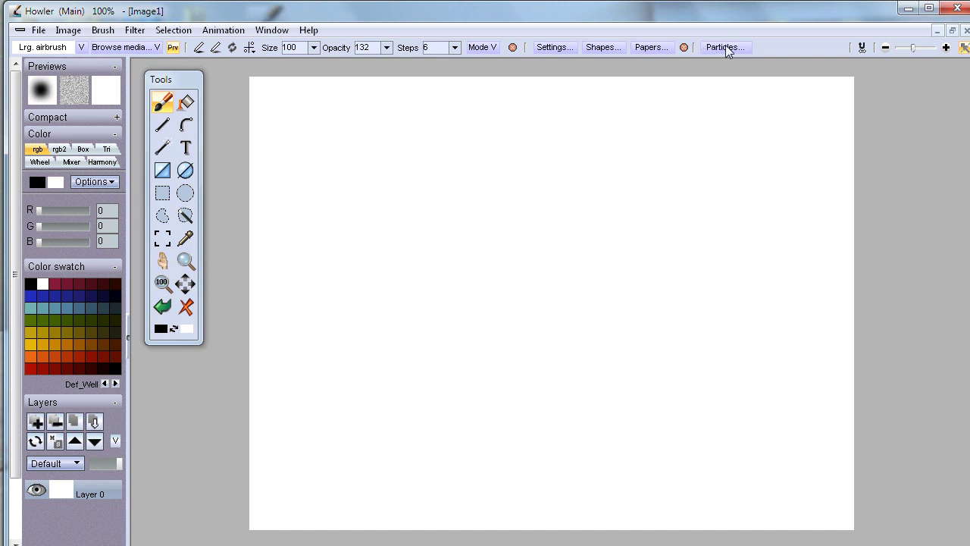
pyautogui.click(271, 30)
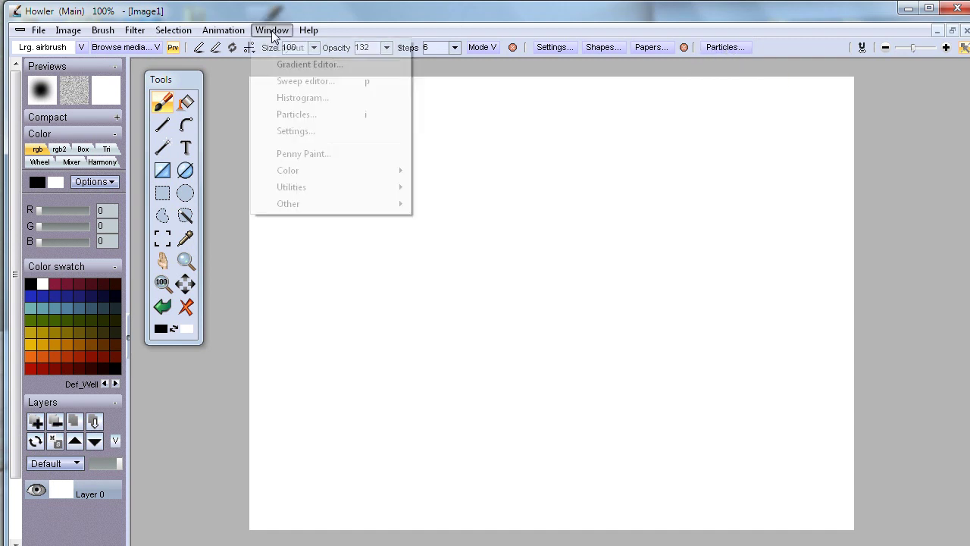
pyautogui.moveTo(334, 203)
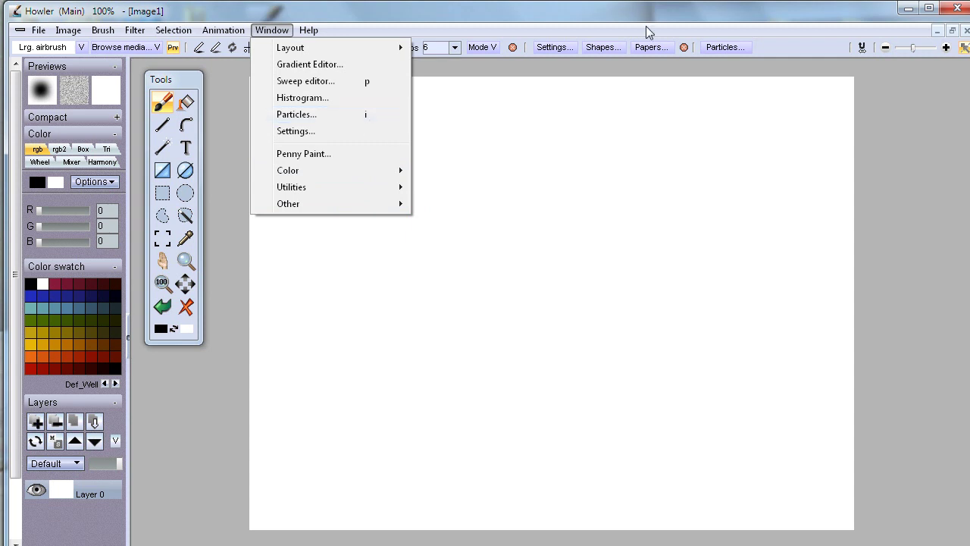
# Step: Open the Optipuss particle settings beside the tools on the Orbicles tab, selecting the Bristles value
pyautogui.click(791, 46)
pyautogui.click(721, 47)
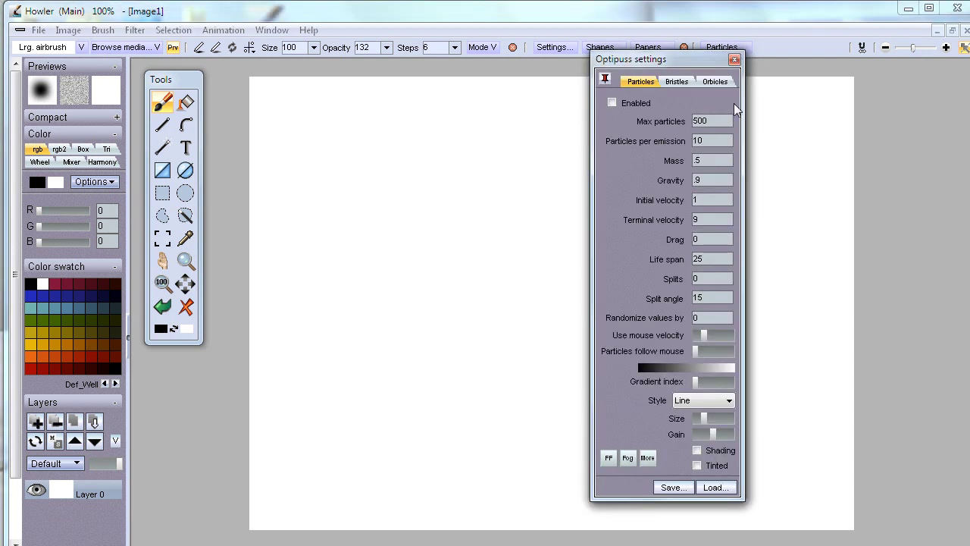
pyautogui.moveTo(699, 66); pyautogui.dragTo(329, 76)
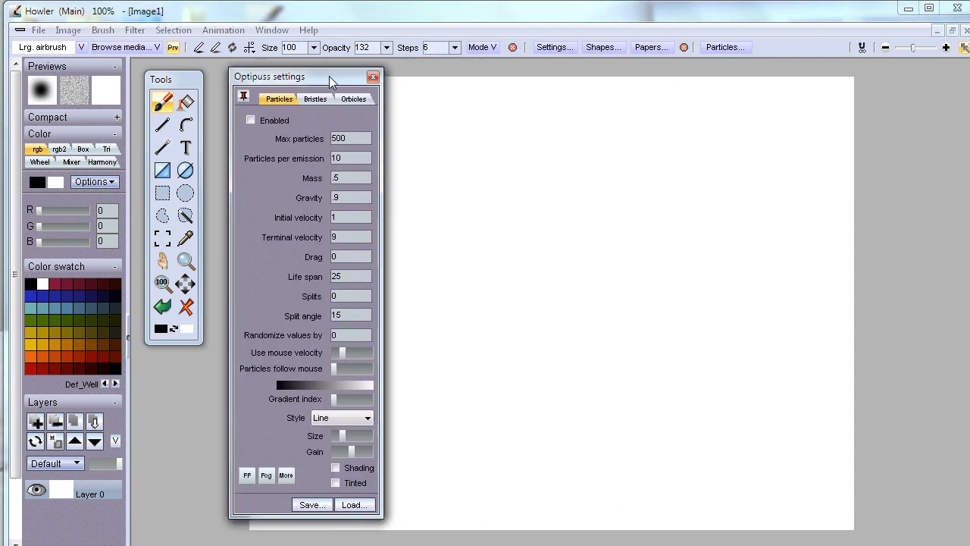
pyautogui.click(315, 100)
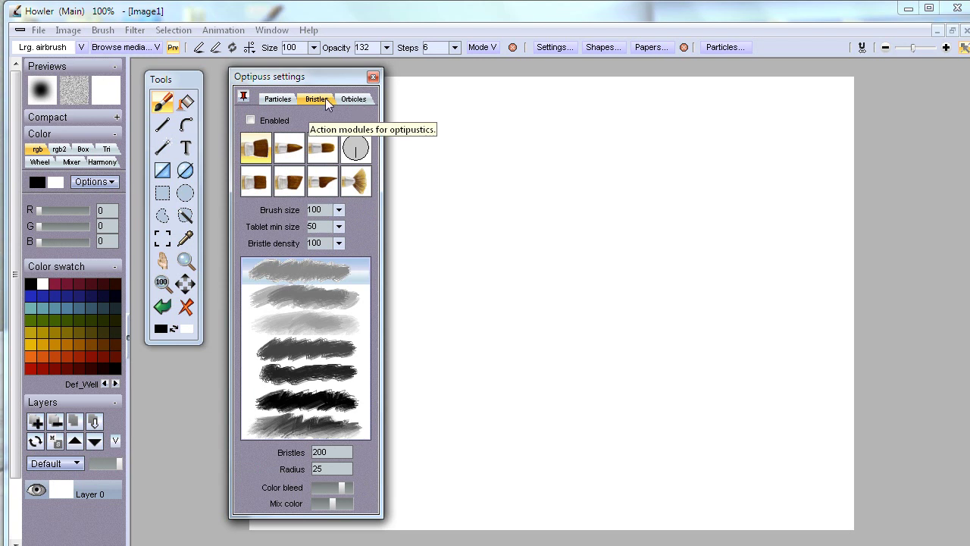
pyautogui.click(356, 100)
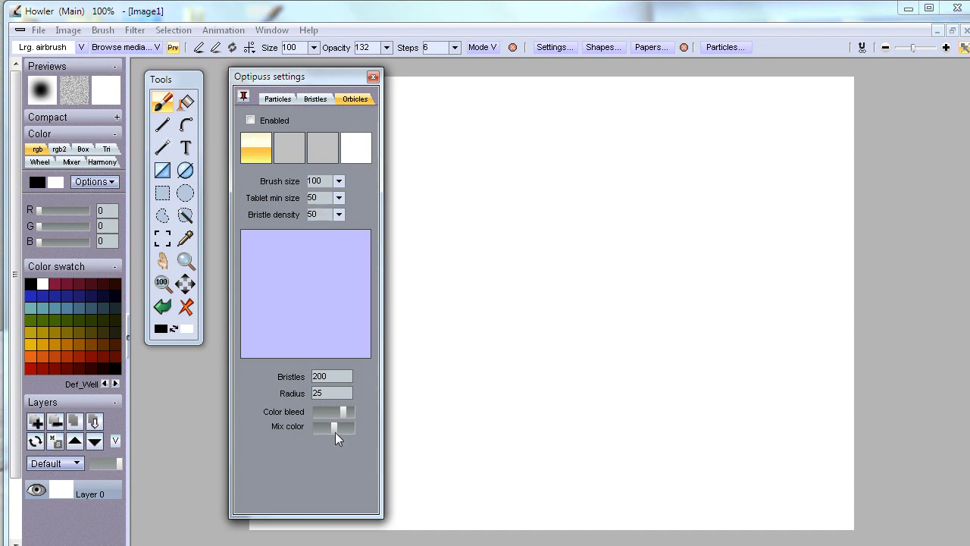
pyautogui.doubleClick(339, 377)
# Step: Set Orbicles Bristles to 44 and paint a large Orbicle stroke across the canvas
pyautogui.write('44')
pyautogui.moveTo(464, 258)
pyautogui.mouseDown()
pyautogui.moveTo(708, 147)
pyautogui.moveTo(784, 392)
pyautogui.moveTo(520, 408)
pyautogui.moveTo(466, 485)
pyautogui.moveTo(668, 318)
pyautogui.moveTo(489, 522)
pyautogui.moveTo(544, 255)
pyautogui.moveTo(675, 397)
pyautogui.moveTo(710, 366)
pyautogui.moveTo(686, 425)
pyautogui.moveTo(514, 157)
pyautogui.moveTo(425, 356)
pyautogui.moveTo(493, 227)
pyautogui.mouseUp()
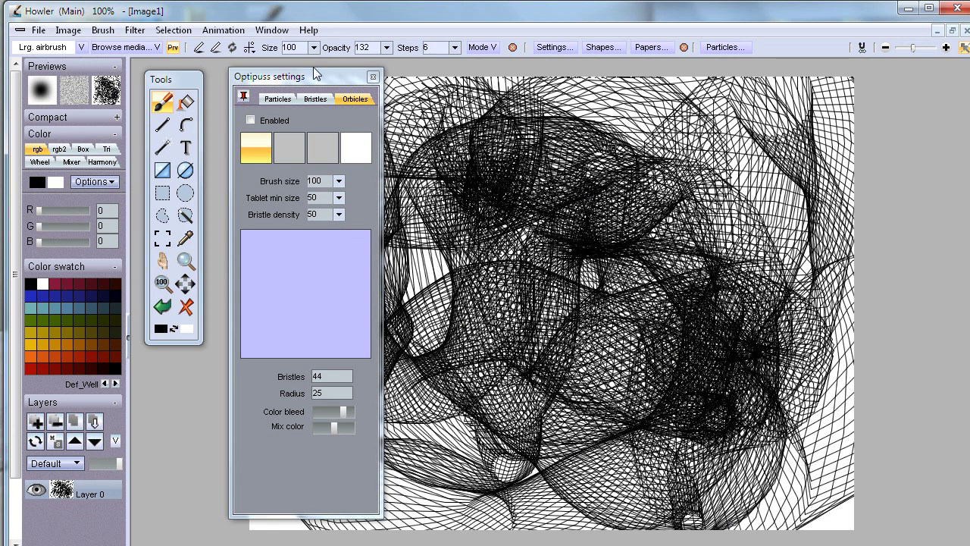
pyautogui.moveTo(303, 77)
pyautogui.mouseDown()
pyautogui.moveTo(258, 69)
pyautogui.moveTo(121, 86)
pyautogui.mouseUp()
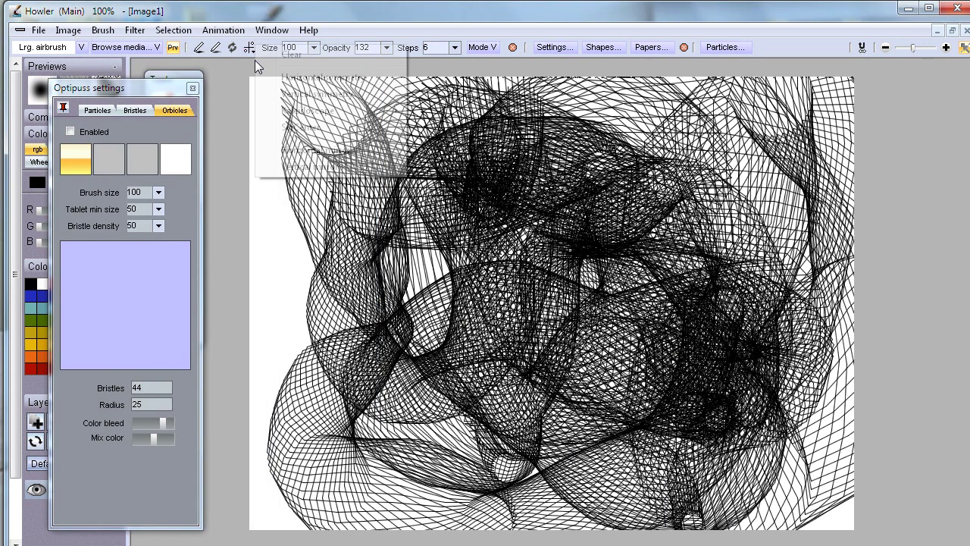
# Step: Mirror the painting left-right and top-to-bottom, then paint more mirrored Orbicle strokes
pyautogui.click(251, 51)
pyautogui.click(309, 162)
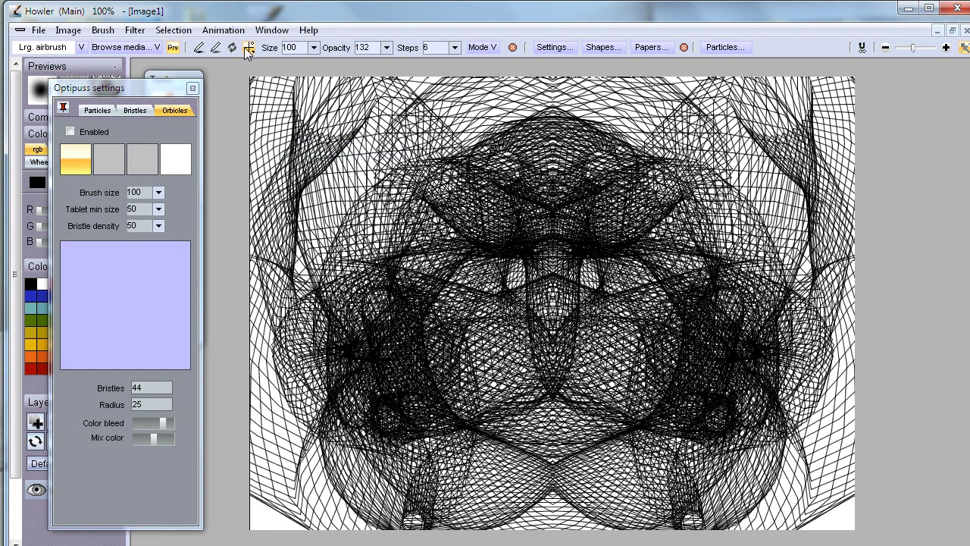
pyautogui.click(249, 49)
pyautogui.click(262, 168)
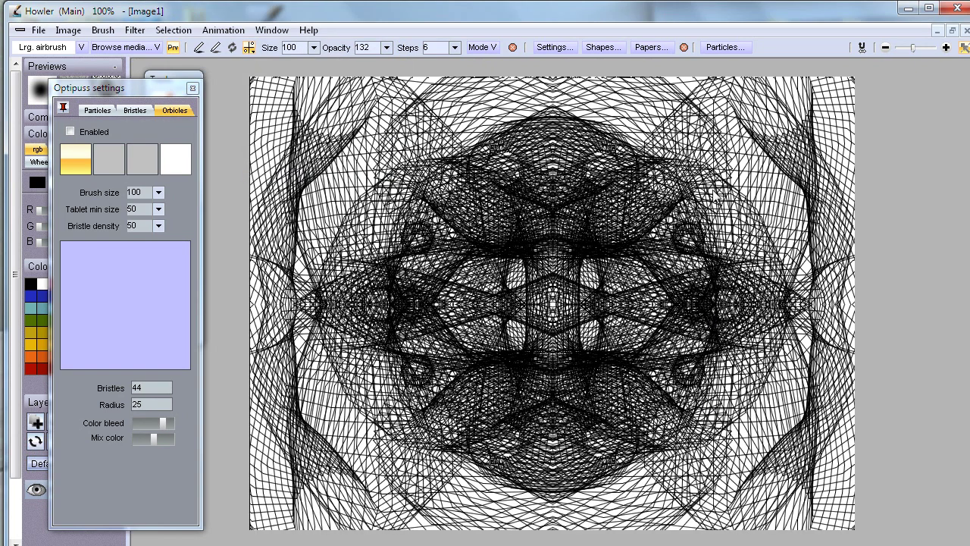
pyautogui.moveTo(422, 228)
pyautogui.mouseDown()
pyautogui.moveTo(391, 190)
pyautogui.moveTo(387, 205)
pyautogui.moveTo(303, 213)
pyautogui.mouseUp()
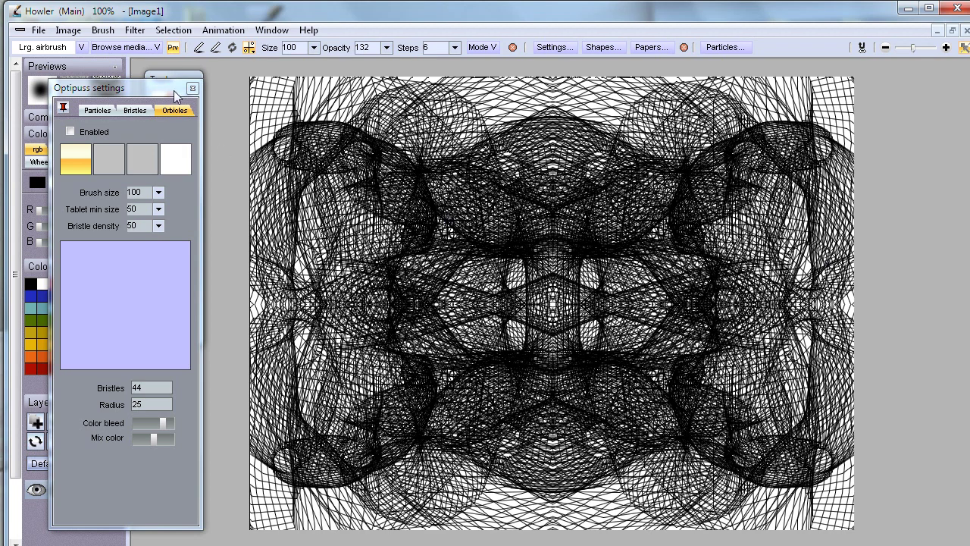
pyautogui.moveTo(173, 90); pyautogui.dragTo(284, 98)
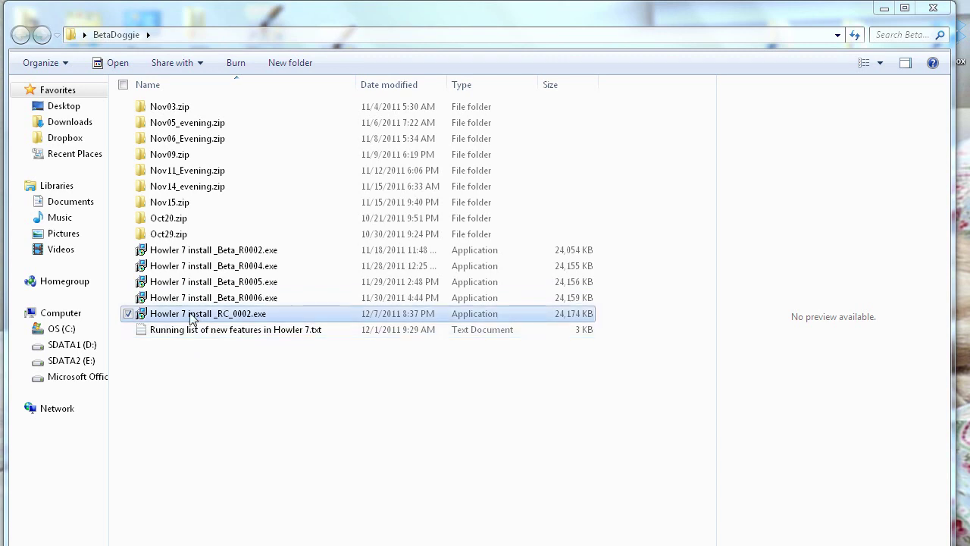
# Step: Run the Howler 7 install_RC_0002.exe installer from the BetaDoggie folder
pyautogui.click(199, 300)
pyautogui.click(198, 315)
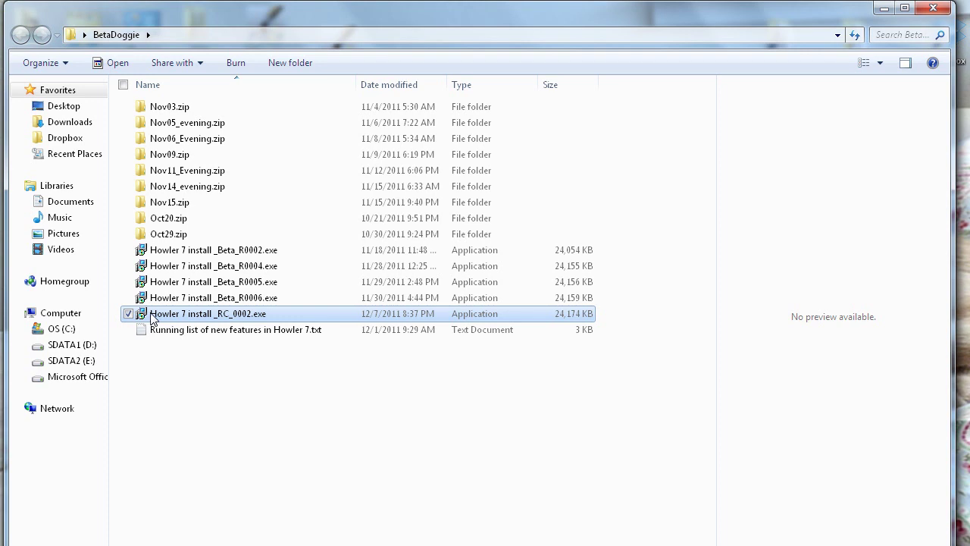
pyautogui.moveTo(151, 318)
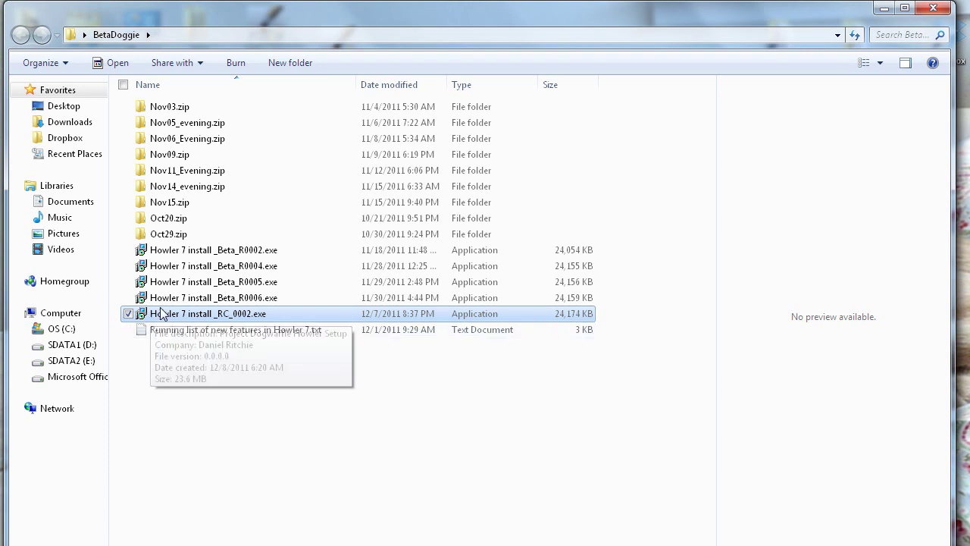
pyautogui.doubleClick(151, 319)
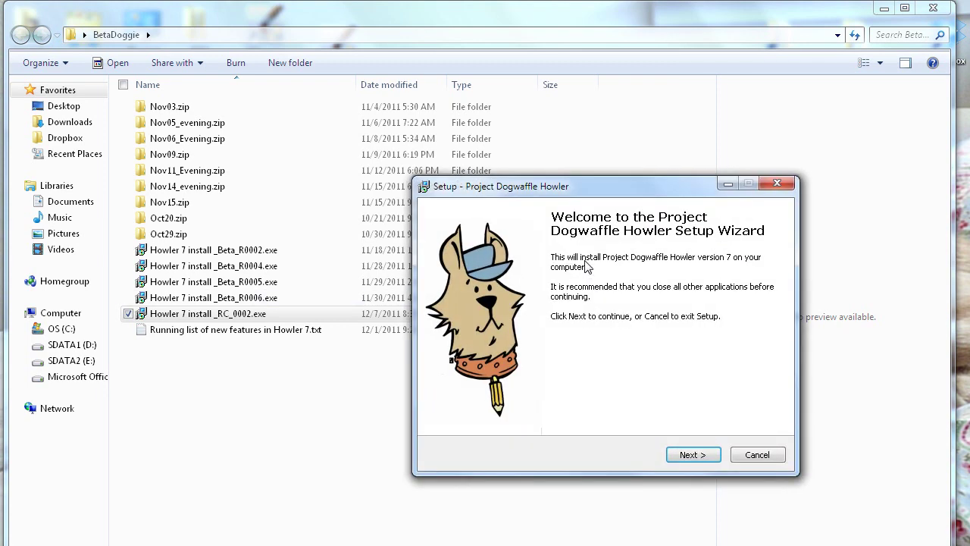
# Step: Pass the welcome page and keep the destination C:\Program Files (x86)\Howler unchanged
pyautogui.moveTo(604, 199); pyautogui.dragTo(532, 115)
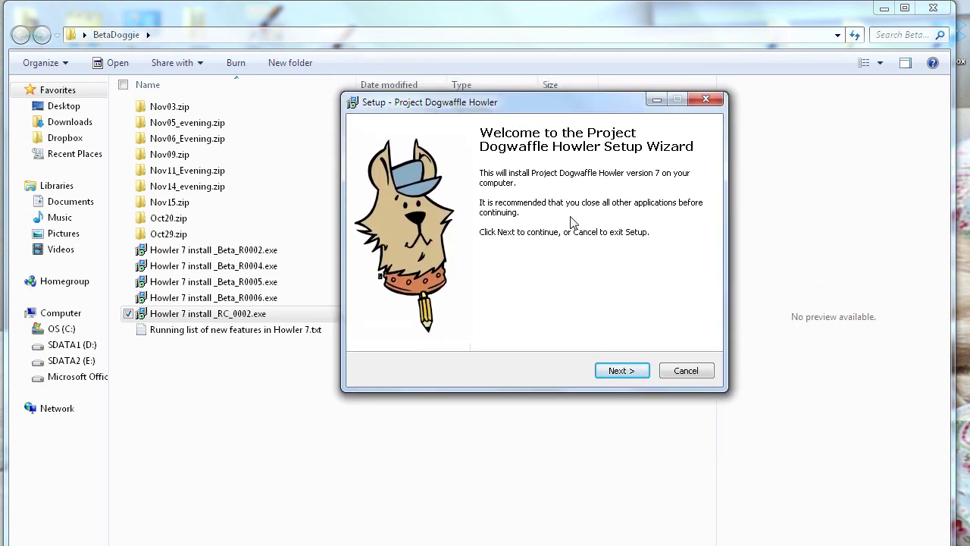
pyautogui.click(636, 373)
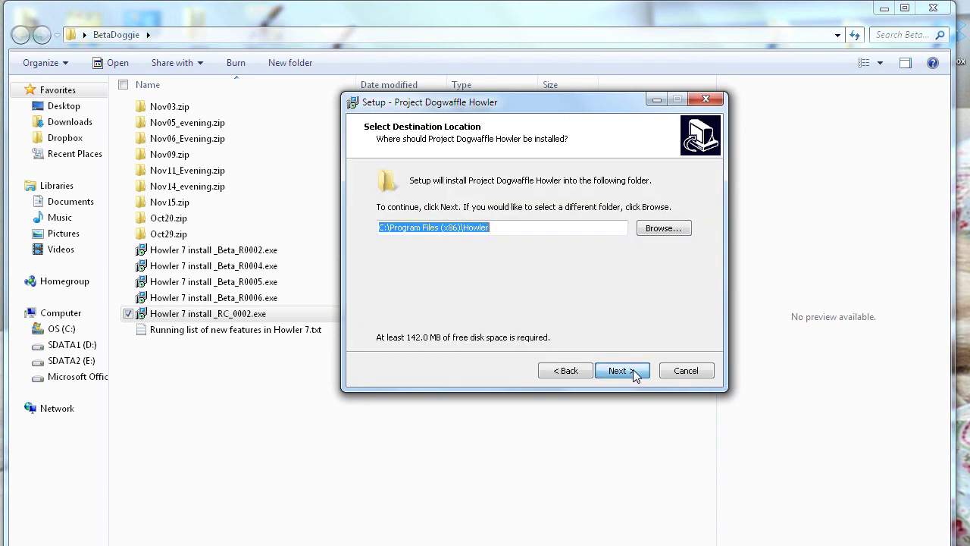
pyautogui.click(503, 231)
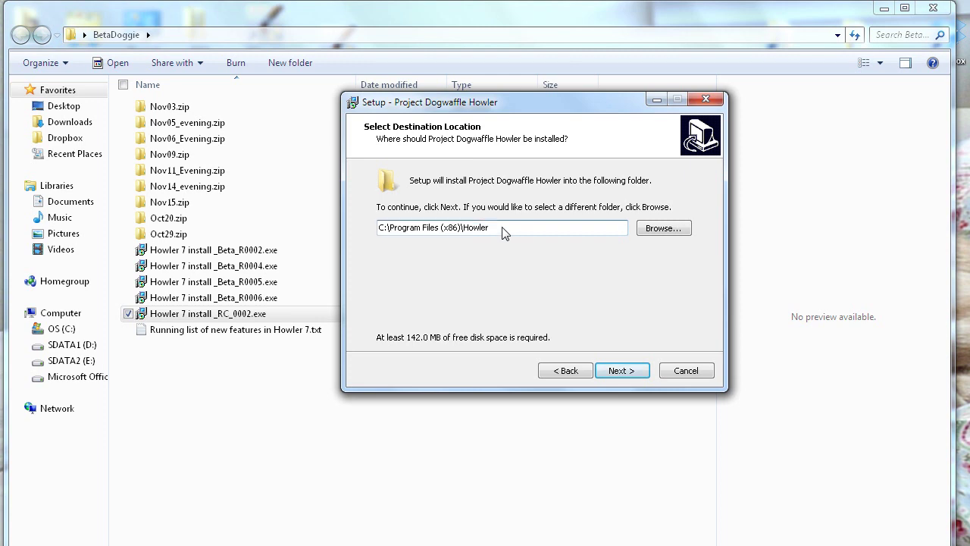
pyautogui.moveTo(445, 233); pyautogui.dragTo(460, 236)
pyautogui.click(500, 233)
pyautogui.click(620, 371)
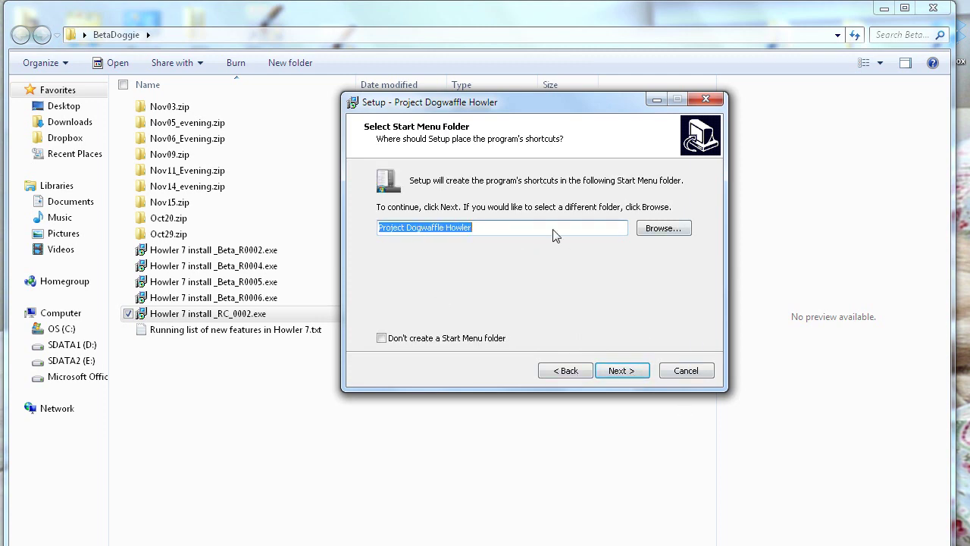
# Step: Keep the default Start Menu folder and desktop icon, and start the installation
pyautogui.click(628, 374)
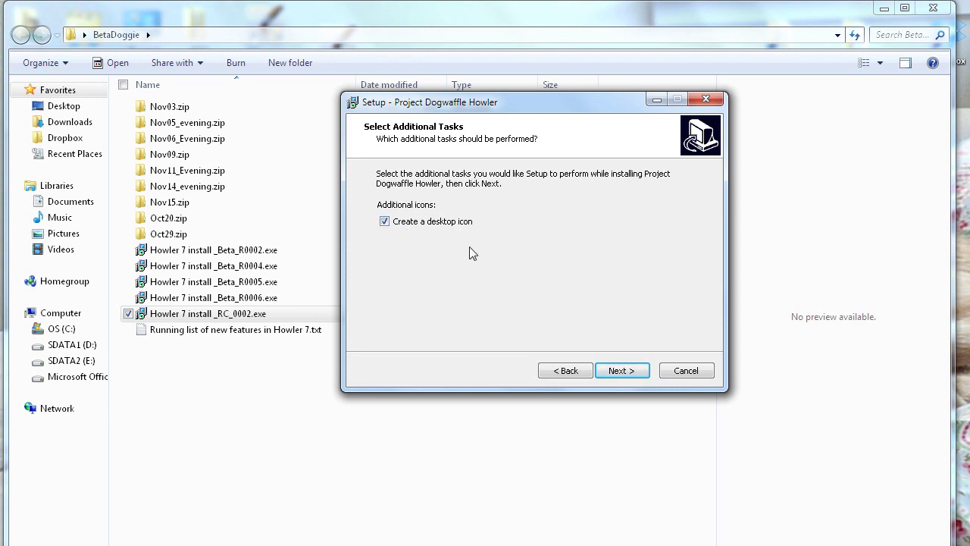
pyautogui.click(634, 372)
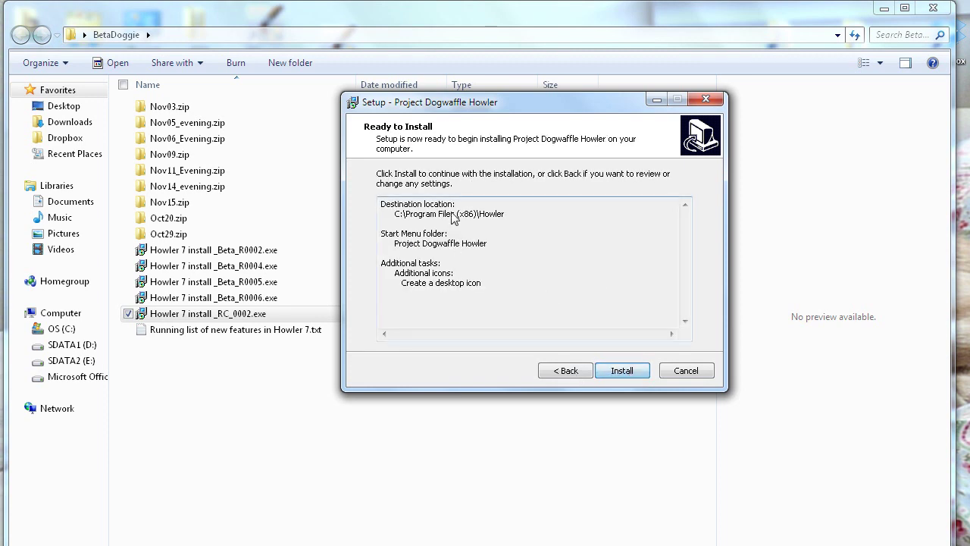
pyautogui.click(624, 374)
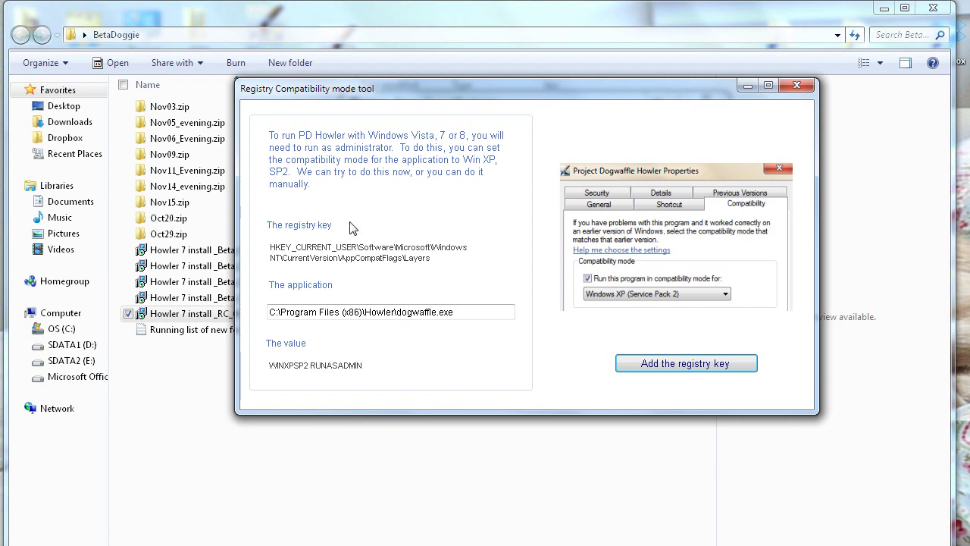
# Step: Add the WINXPSP2 RUNASADMIN compatibility registry key for dogwaffle.exe
pyautogui.click(717, 367)
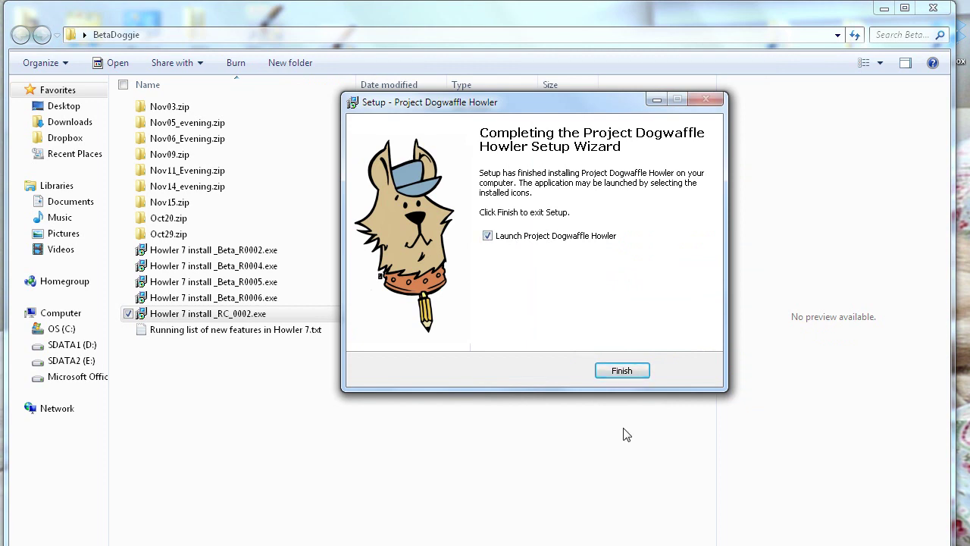
# Step: Finish setup, dismiss the elevation error, and launch Howler from the PDhowler desktop shortcut
pyautogui.click(622, 372)
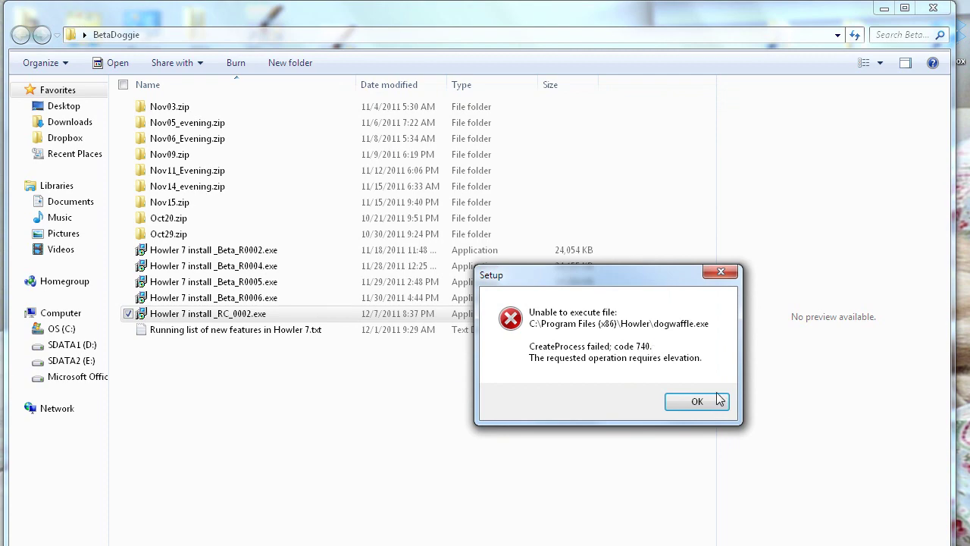
pyautogui.click(697, 401)
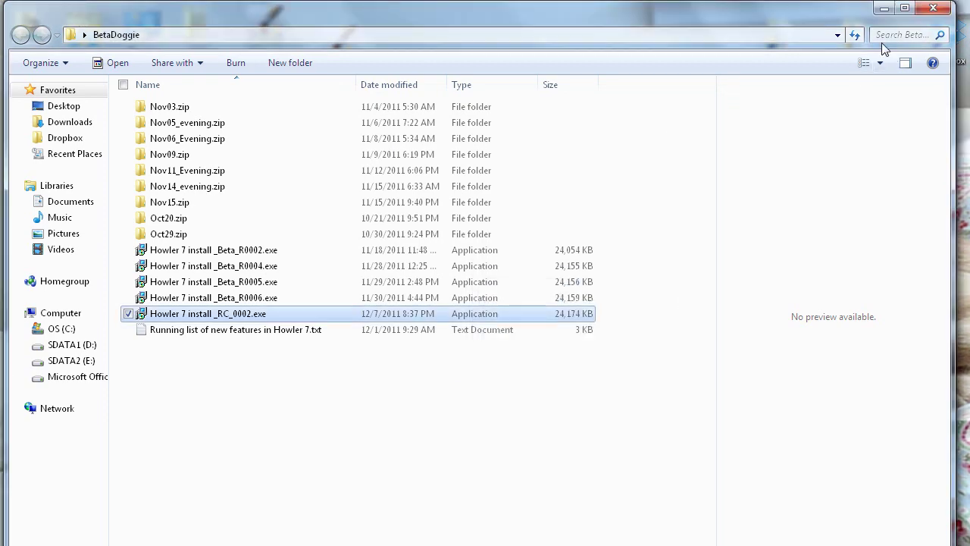
pyautogui.click(884, 8)
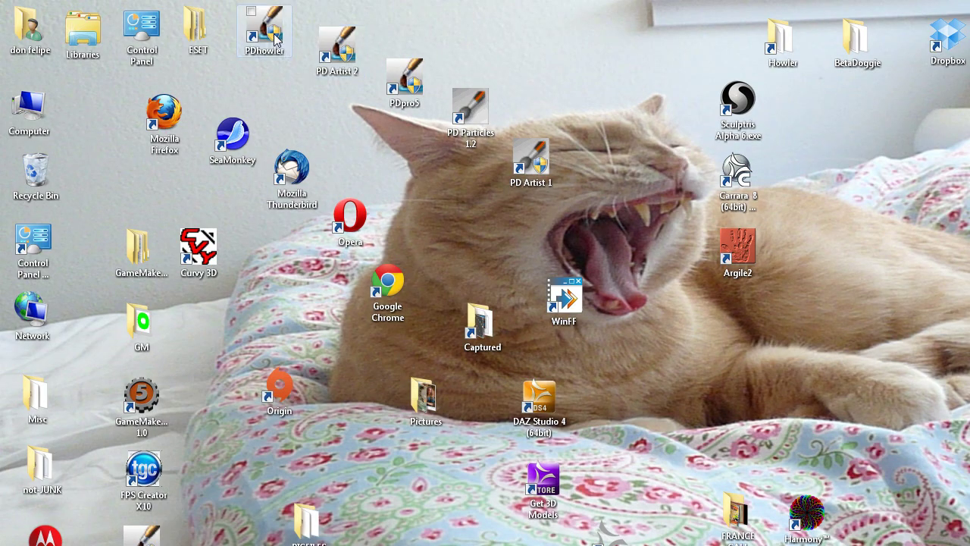
pyautogui.click(276, 39)
pyautogui.press('Return')
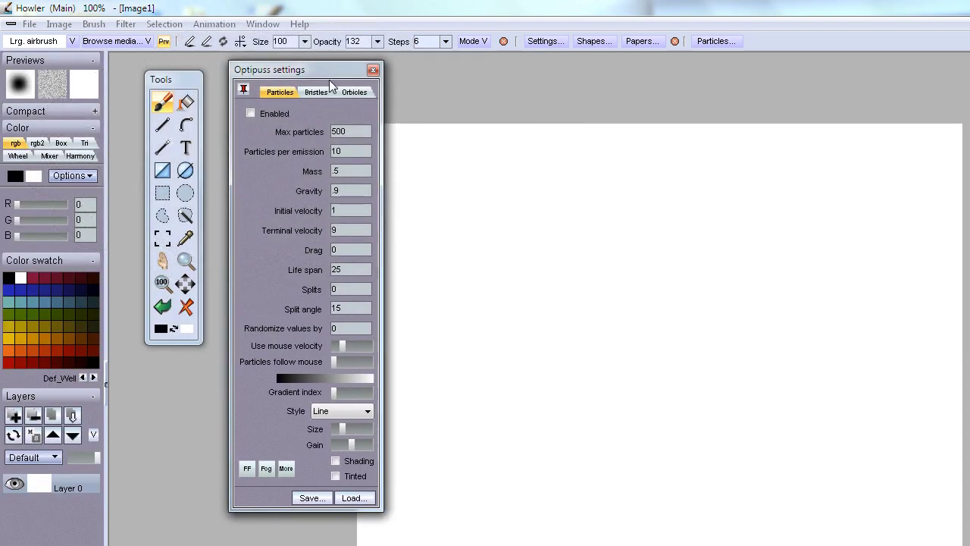
# Step: Resize the Howler window to fill the screen and dock the Optipuss settings at the canvas's right edge
pyautogui.click(322, 92)
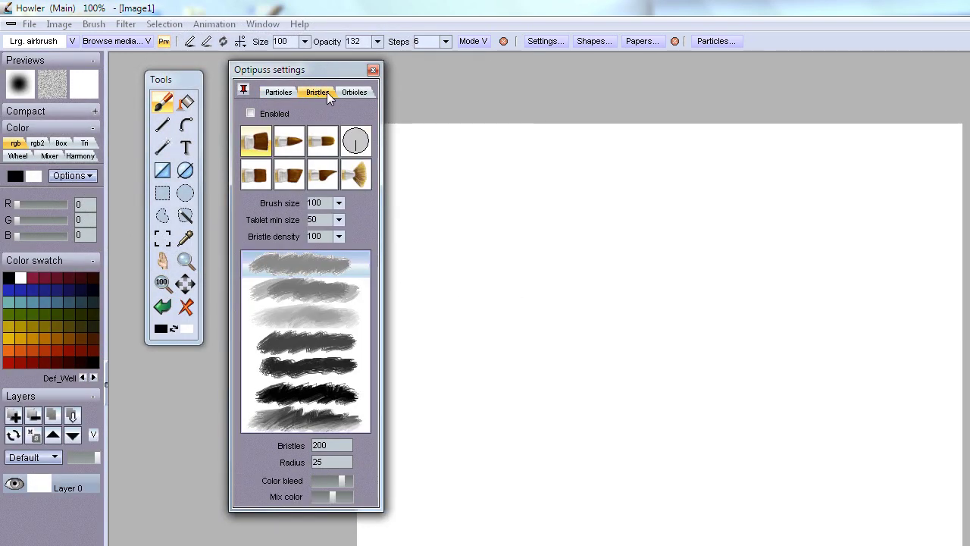
pyautogui.click(357, 93)
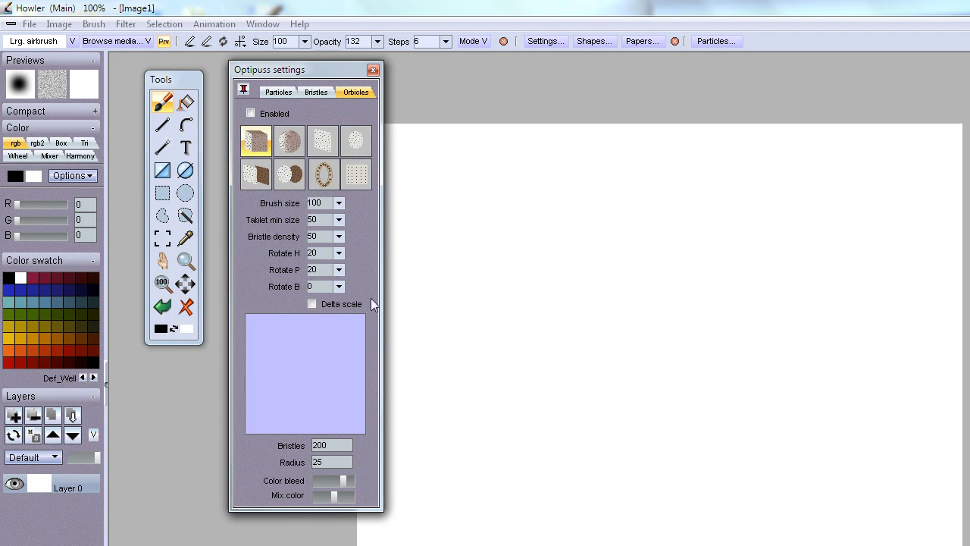
pyautogui.press('super+Down')
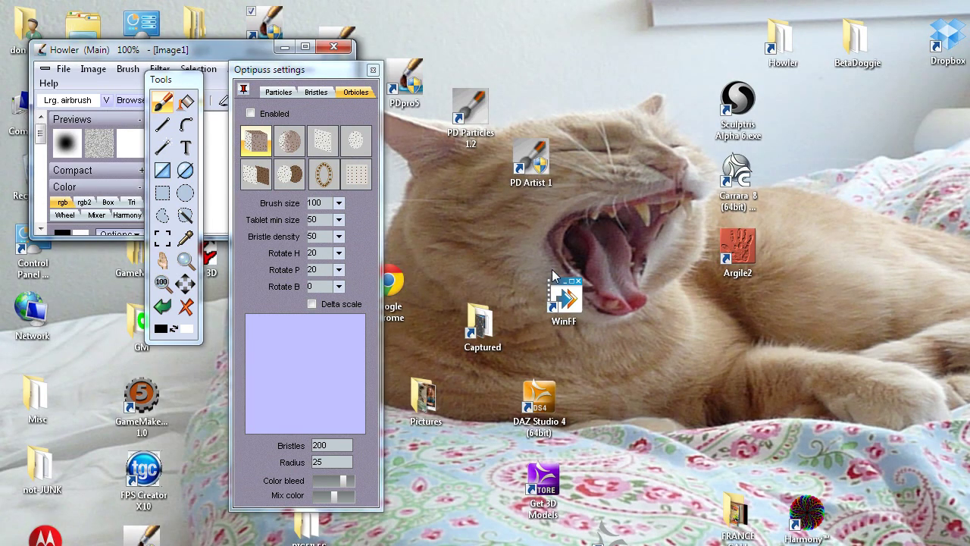
pyautogui.moveTo(230, 40); pyautogui.dragTo(200, 1)
pyautogui.moveTo(306, 72); pyautogui.dragTo(429, 38)
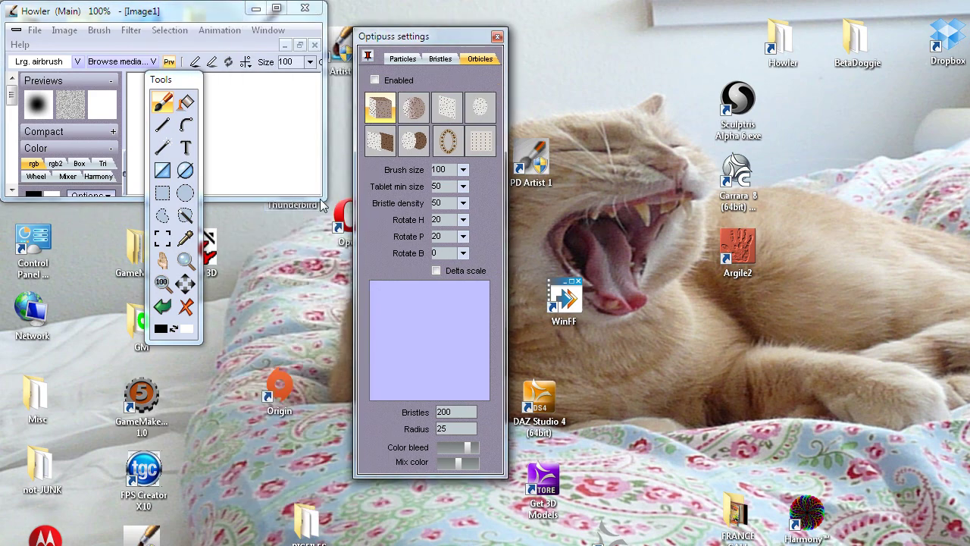
pyautogui.moveTo(323, 203); pyautogui.dragTo(967, 542)
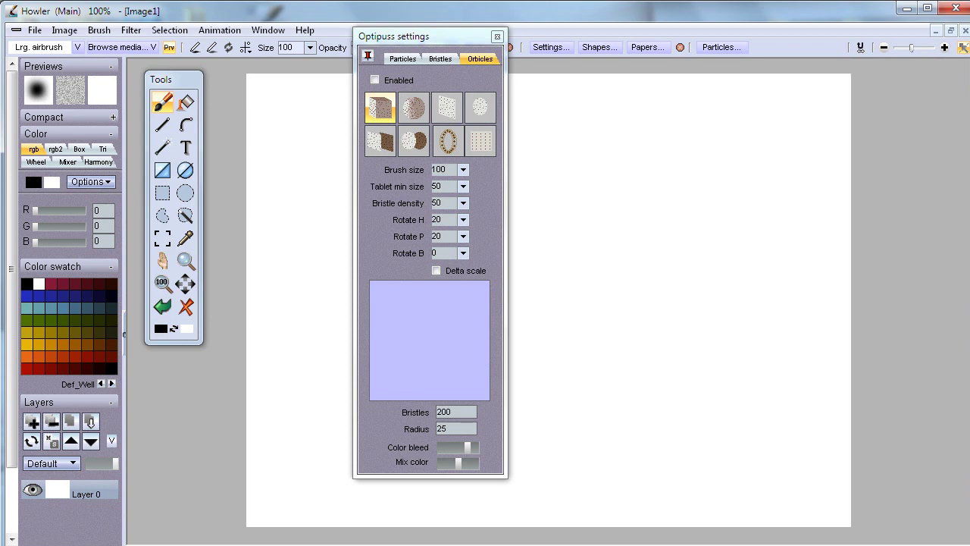
pyautogui.moveTo(438, 33); pyautogui.dragTo(877, 76)
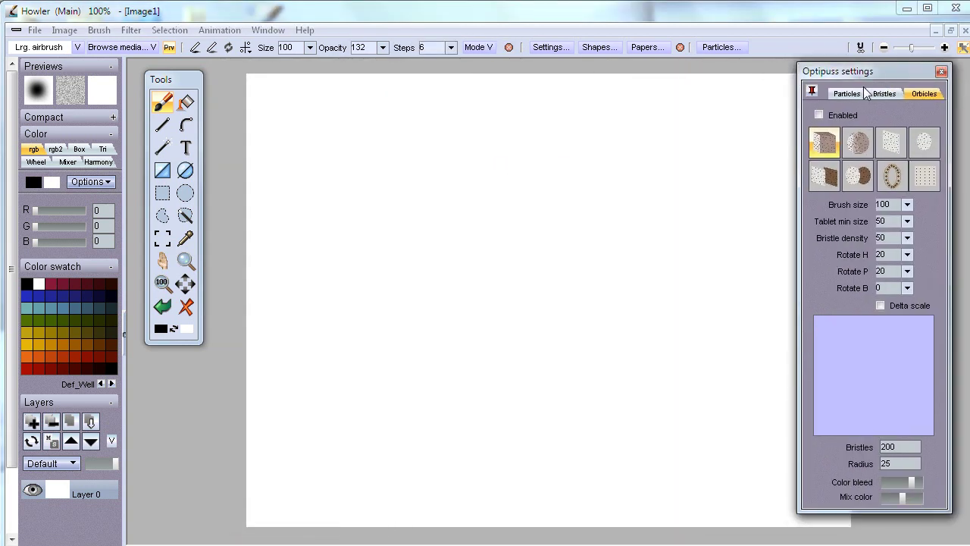
pyautogui.click(859, 93)
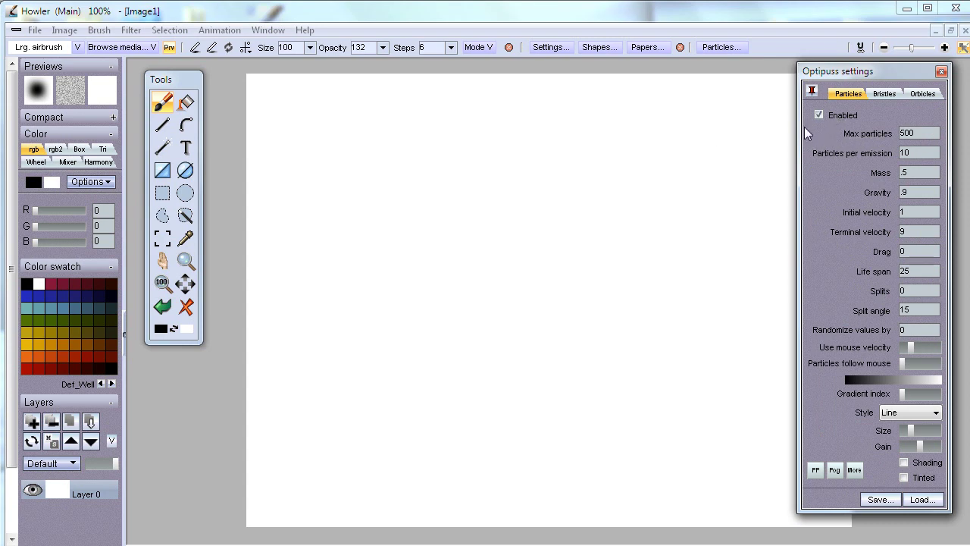
# Step: Paint grey feathery particle strokes, then load the BaddyGrass.opt preset and paint green grass tufts
pyautogui.moveTo(499, 114)
pyautogui.mouseDown()
pyautogui.moveTo(520, 362)
pyautogui.moveTo(513, 326)
pyautogui.moveTo(576, 273)
pyautogui.moveTo(690, 135)
pyautogui.moveTo(331, 169)
pyautogui.moveTo(754, 419)
pyautogui.mouseUp()
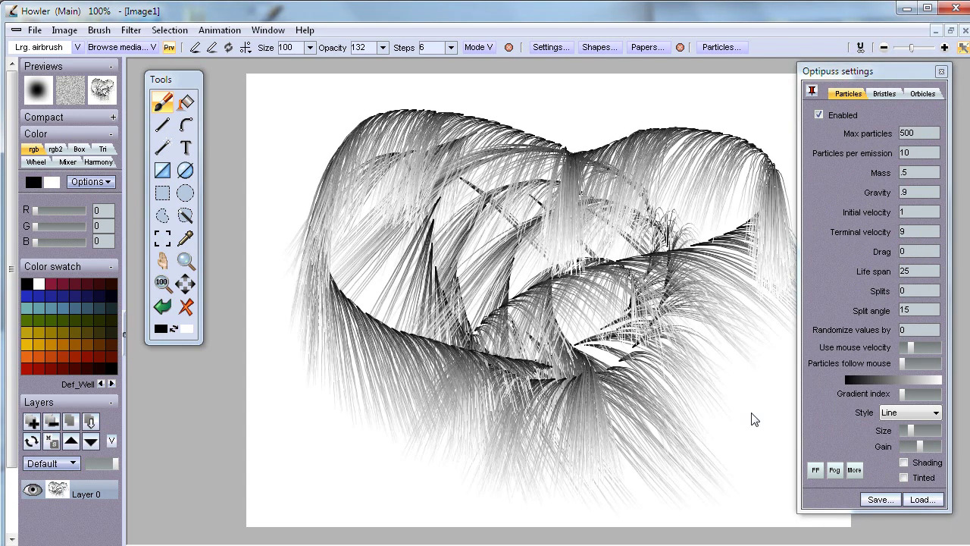
pyautogui.click(923, 499)
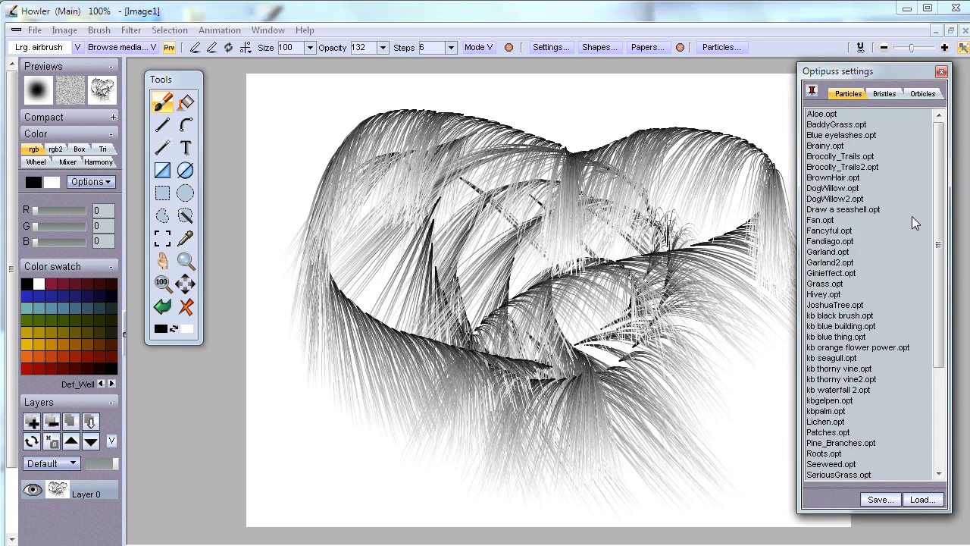
pyautogui.doubleClick(838, 125)
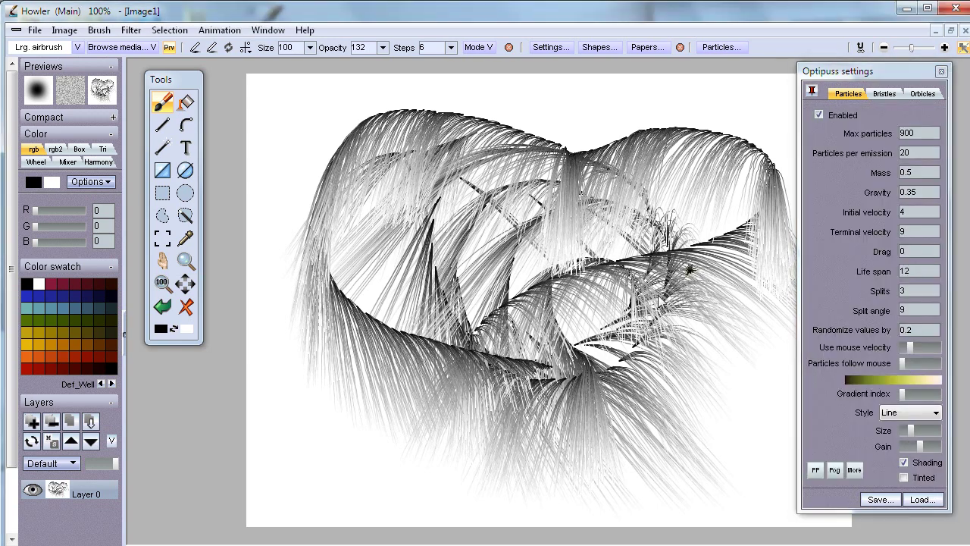
pyautogui.moveTo(682, 258)
pyautogui.mouseDown()
pyautogui.moveTo(622, 334)
pyautogui.moveTo(468, 313)
pyautogui.moveTo(626, 378)
pyautogui.moveTo(658, 288)
pyautogui.moveTo(697, 341)
pyautogui.mouseUp()
# Step: Switch from particles to the bristle brush and paint grey, light and dark bristle strokes
pyautogui.click(884, 93)
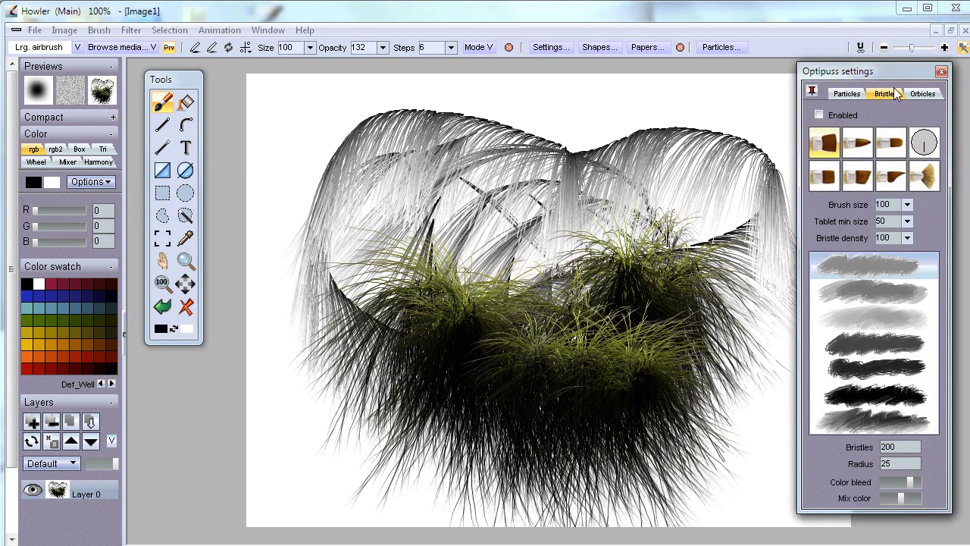
pyautogui.click(845, 92)
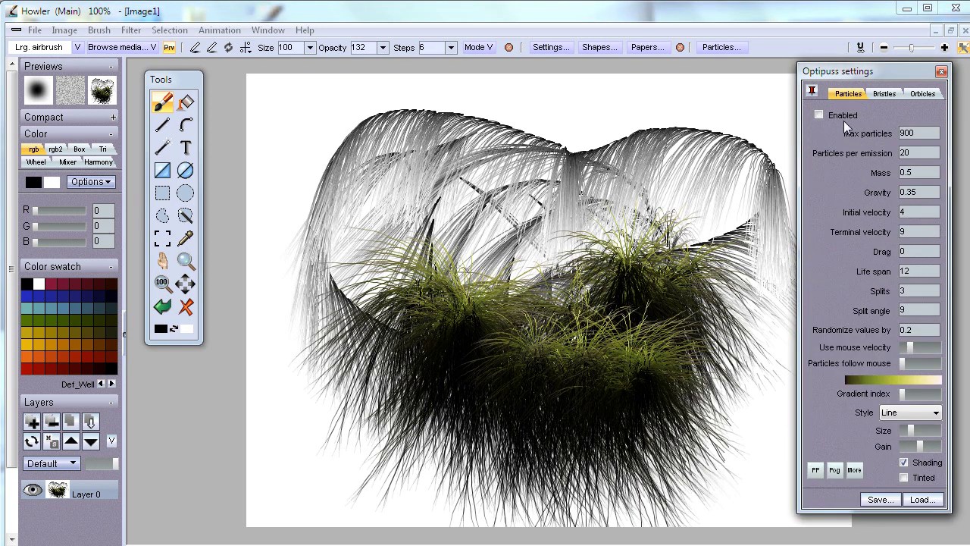
pyautogui.click(894, 93)
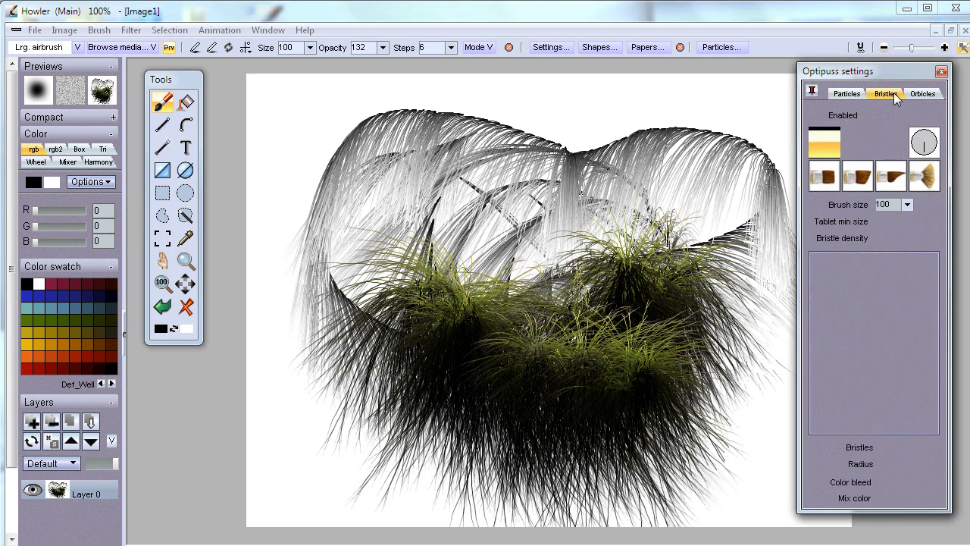
pyautogui.click(925, 176)
pyautogui.moveTo(546, 197)
pyautogui.mouseDown()
pyautogui.moveTo(682, 156)
pyautogui.moveTo(574, 149)
pyautogui.moveTo(346, 202)
pyautogui.moveTo(407, 278)
pyautogui.moveTo(399, 319)
pyautogui.moveTo(524, 351)
pyautogui.mouseUp()
pyautogui.click(877, 323)
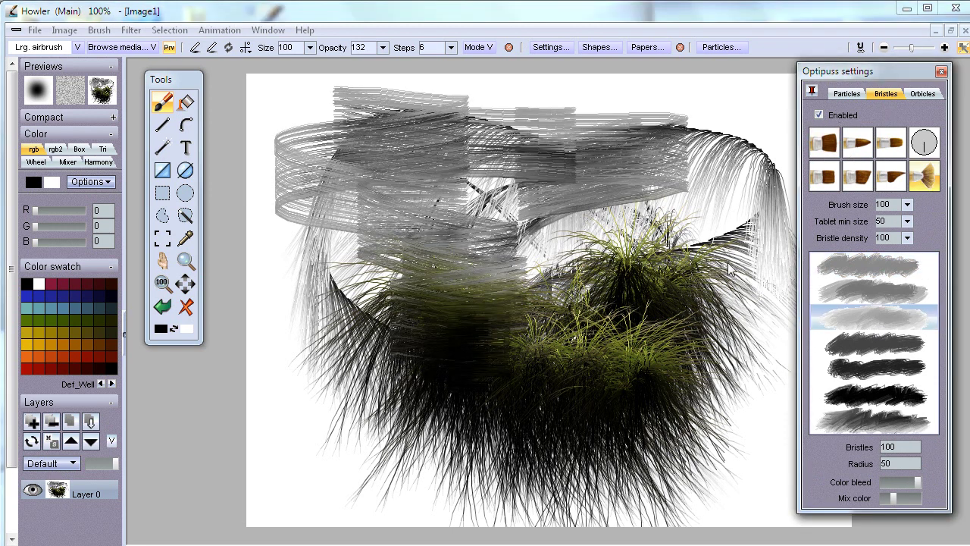
pyautogui.moveTo(788, 212)
pyautogui.mouseDown()
pyautogui.moveTo(732, 249)
pyautogui.moveTo(552, 242)
pyautogui.moveTo(728, 398)
pyautogui.mouseUp()
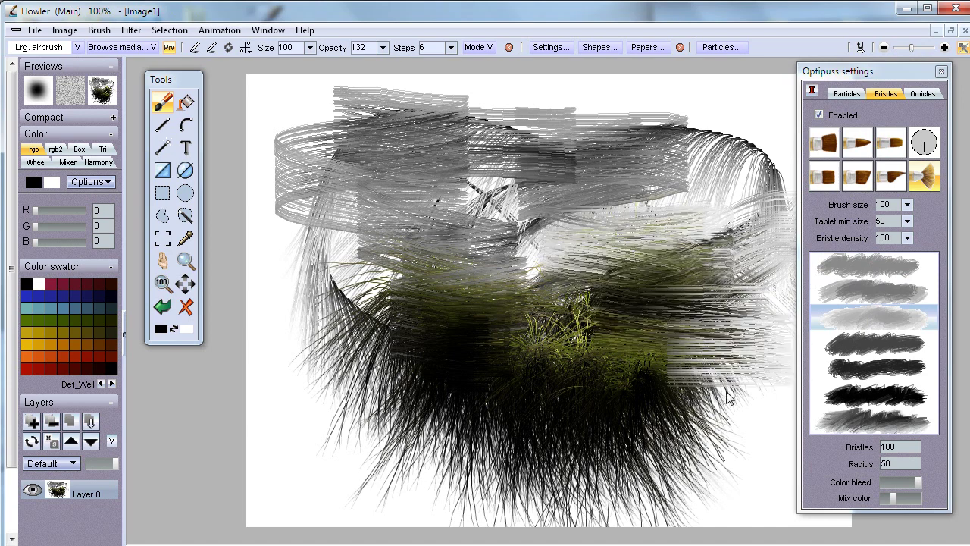
pyautogui.click(874, 420)
pyautogui.moveTo(478, 420)
pyautogui.mouseDown()
pyautogui.moveTo(379, 401)
pyautogui.moveTo(440, 376)
pyautogui.moveTo(393, 366)
pyautogui.moveTo(384, 347)
pyautogui.moveTo(623, 483)
pyautogui.mouseUp()
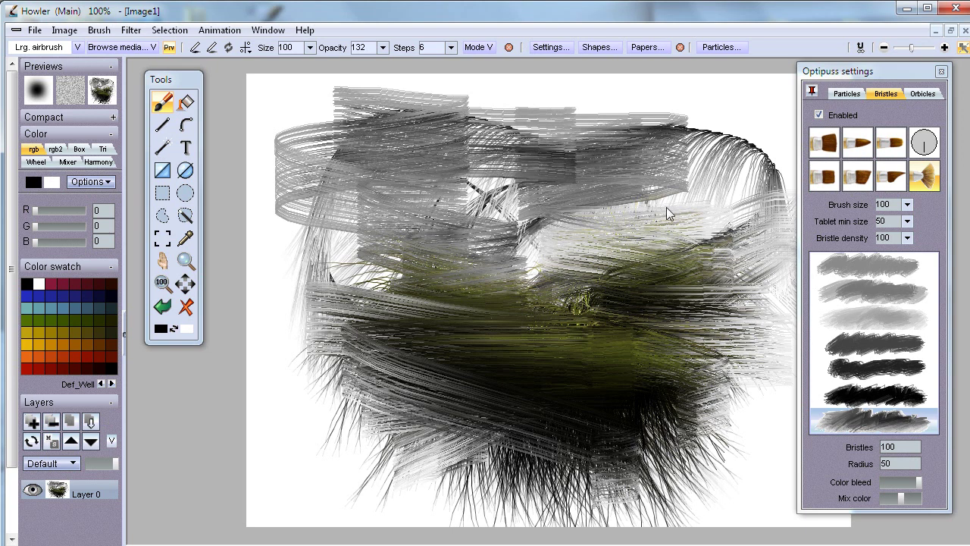
pyautogui.moveTo(666, 207)
pyautogui.mouseDown()
pyautogui.moveTo(601, 112)
pyautogui.moveTo(617, 155)
pyautogui.moveTo(566, 137)
pyautogui.moveTo(555, 142)
pyautogui.moveTo(578, 211)
pyautogui.moveTo(662, 230)
pyautogui.mouseUp()
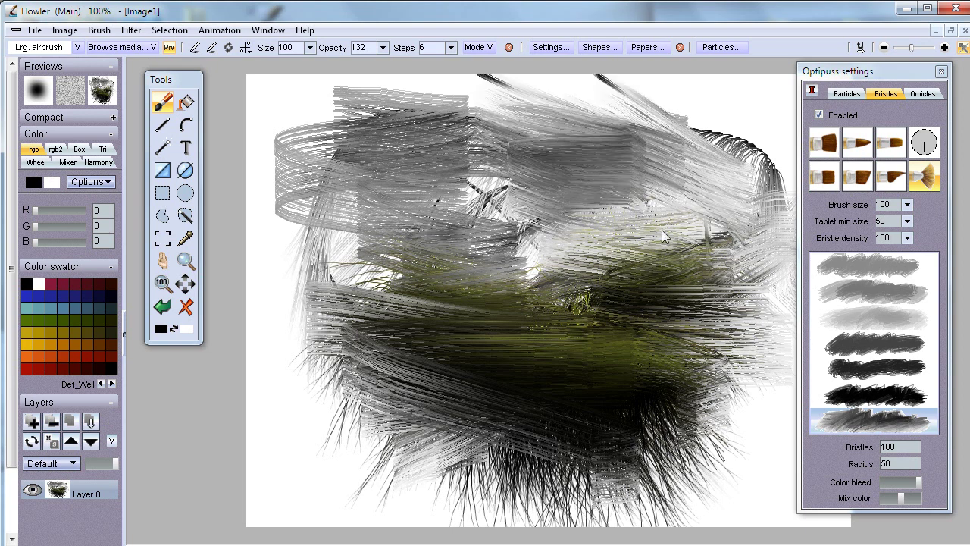
# Step: Enable the Orbicles brush (Bristles 200, Radius 25) and clear the canvas to white
pyautogui.click(933, 149)
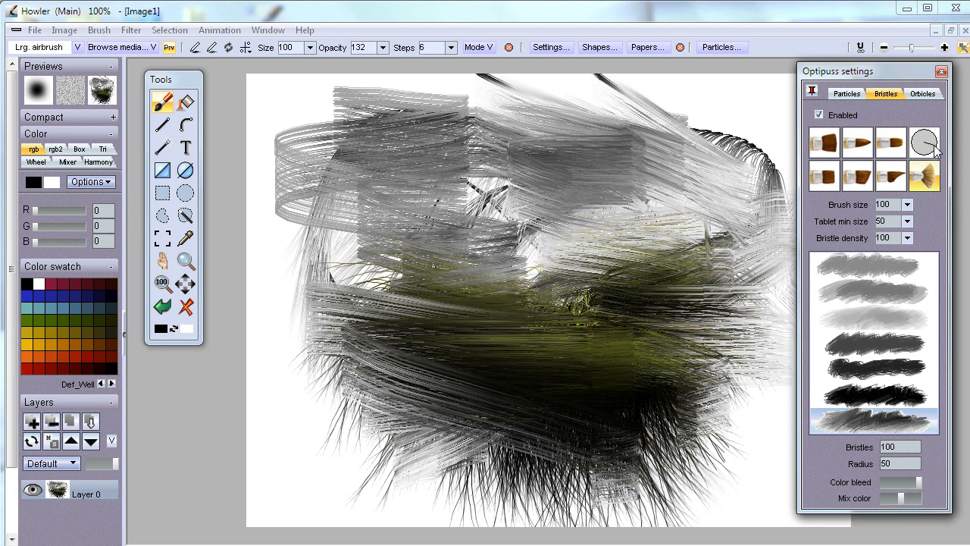
pyautogui.click(925, 95)
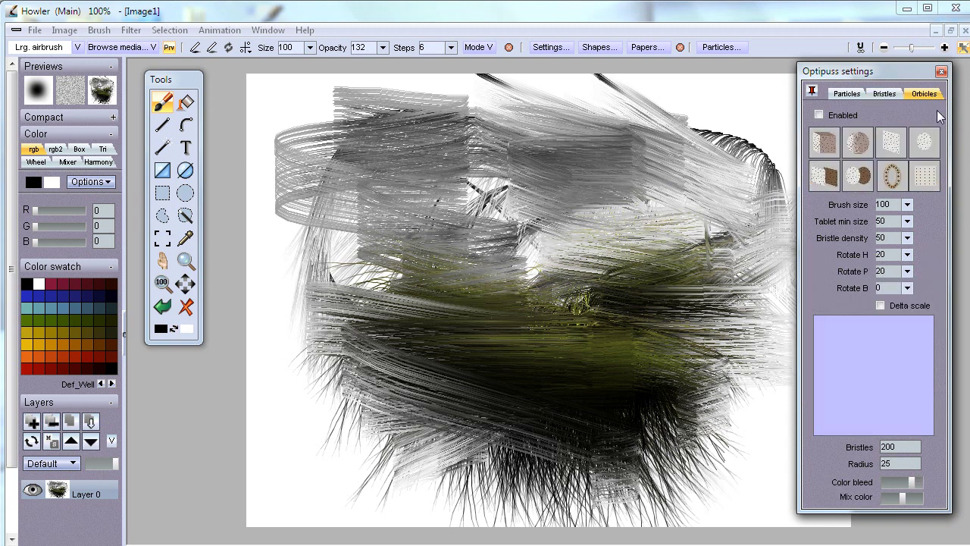
pyautogui.click(887, 94)
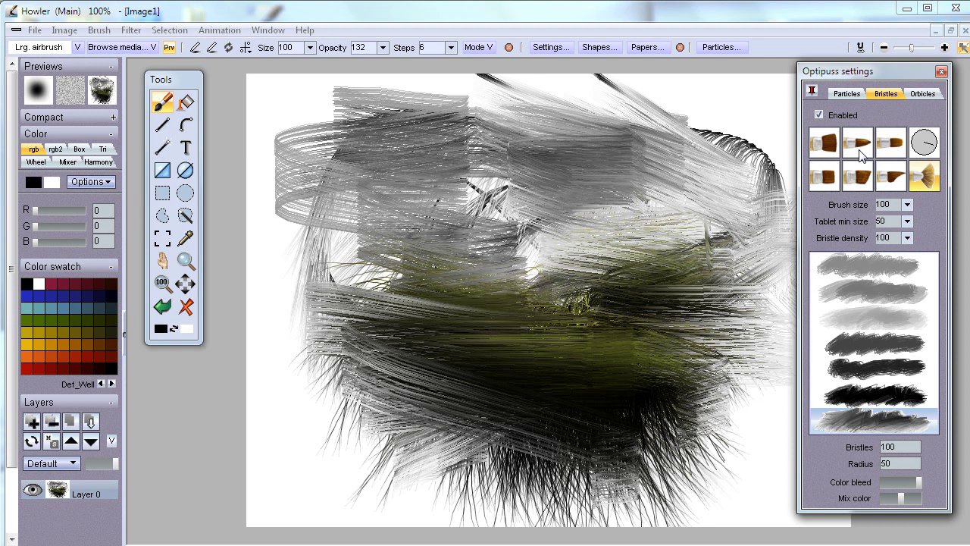
pyautogui.click(925, 96)
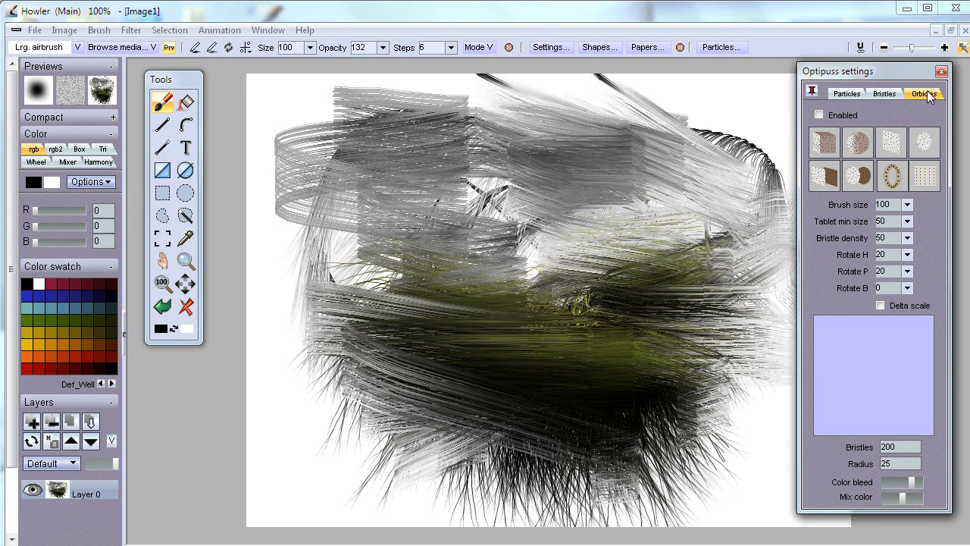
pyautogui.moveTo(905, 72); pyautogui.dragTo(892, 73)
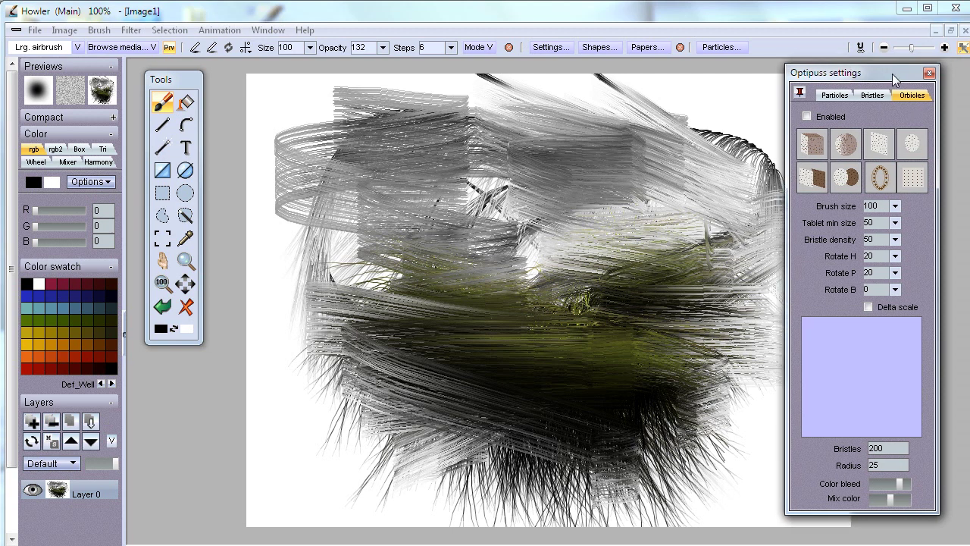
pyautogui.click(825, 118)
pyautogui.click(188, 307)
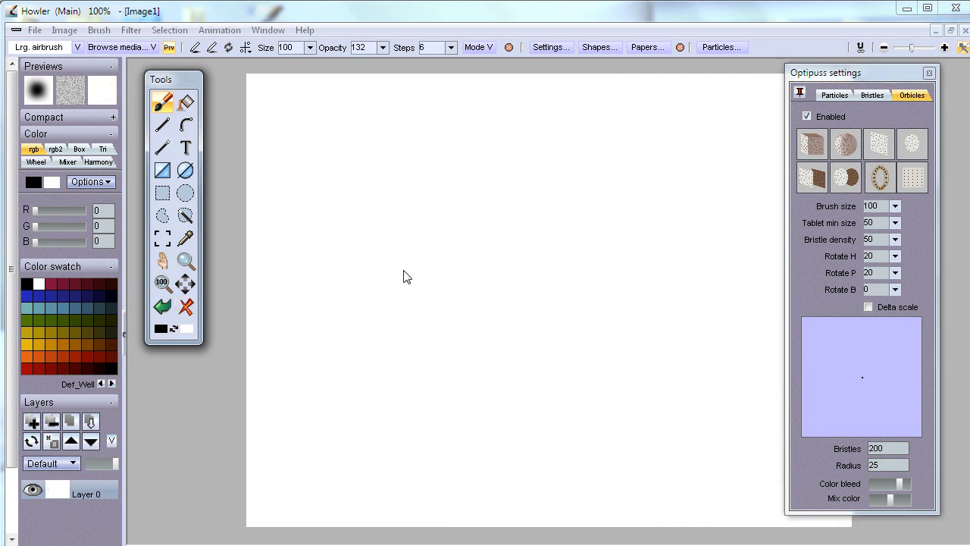
# Step: Try the cube, sphere and card orbicles, pick the sphere, and set Brush size to 226
pyautogui.click(815, 144)
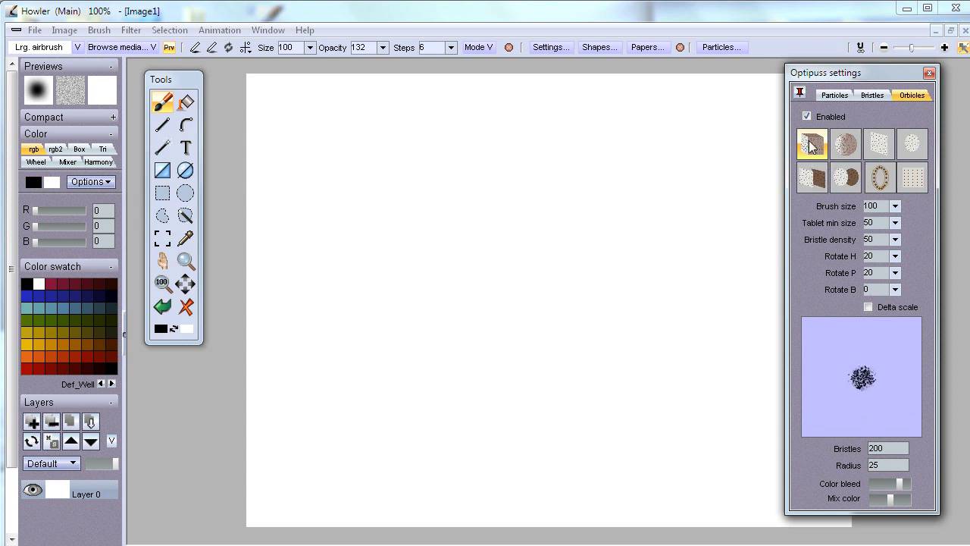
pyautogui.click(847, 144)
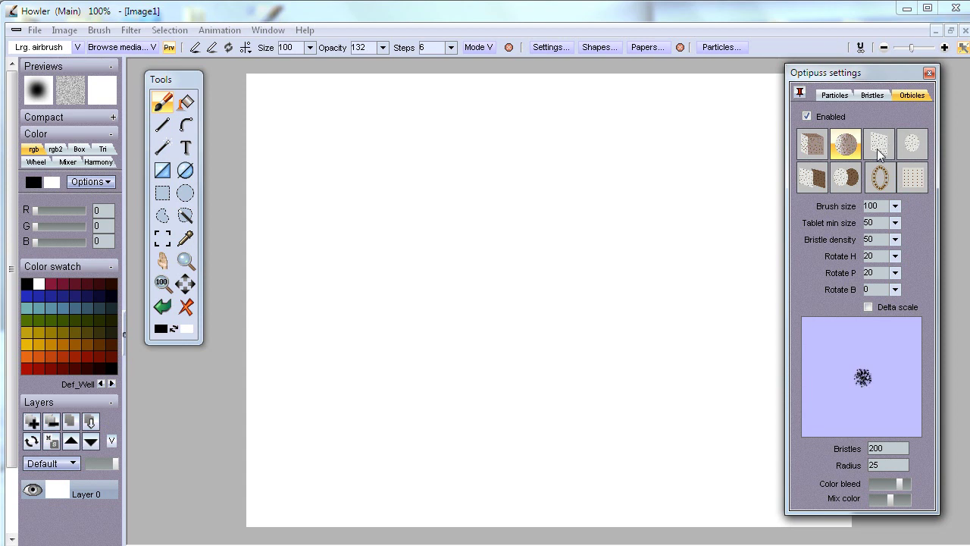
pyautogui.click(880, 155)
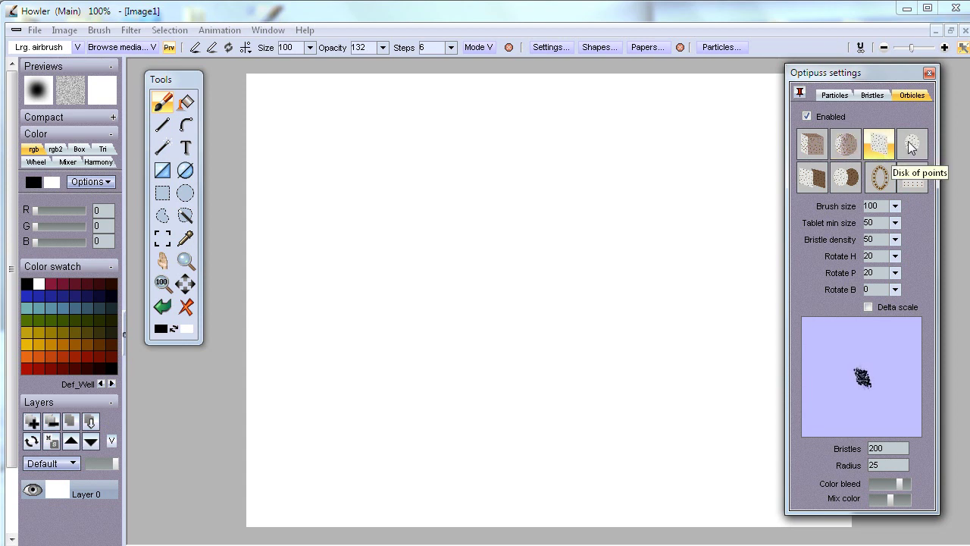
pyautogui.click(912, 144)
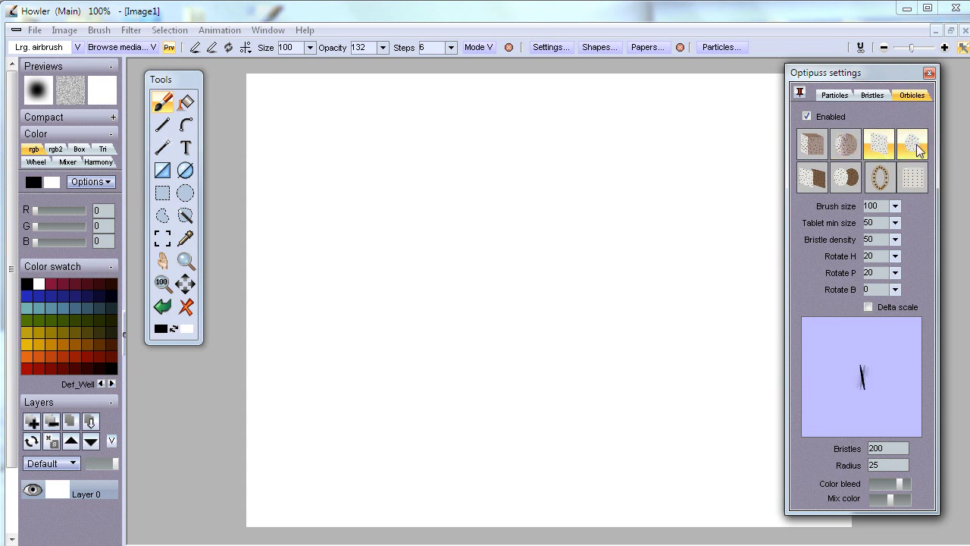
pyautogui.click(895, 207)
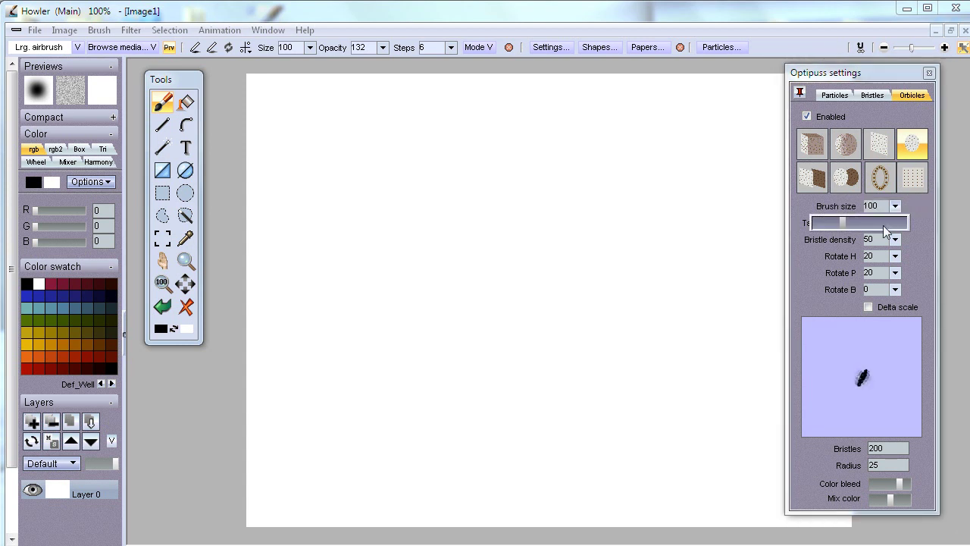
pyautogui.moveTo(883, 225); pyautogui.dragTo(883, 232)
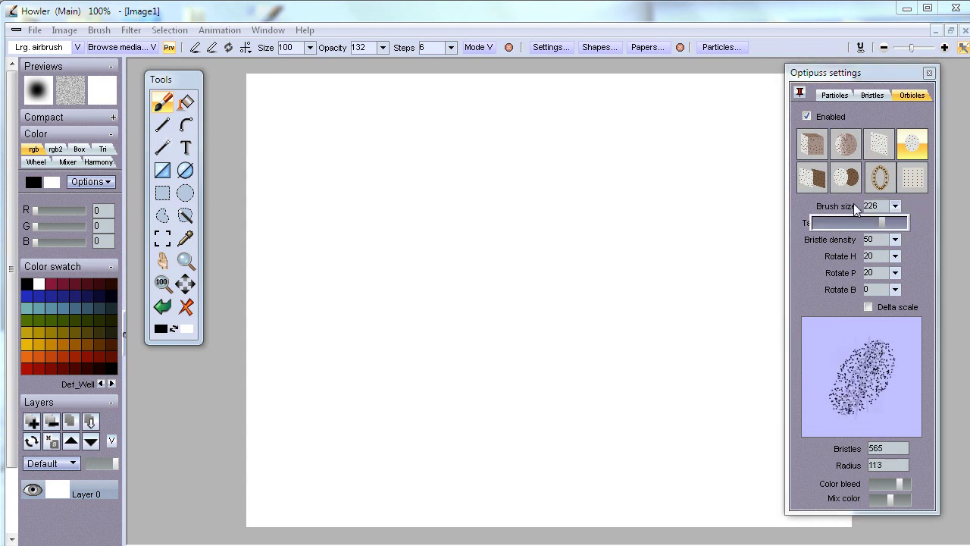
# Step: Try the ring, double-disc and dot-grid orbicles, then settle on the round dot-cluster particle
pyautogui.click(880, 178)
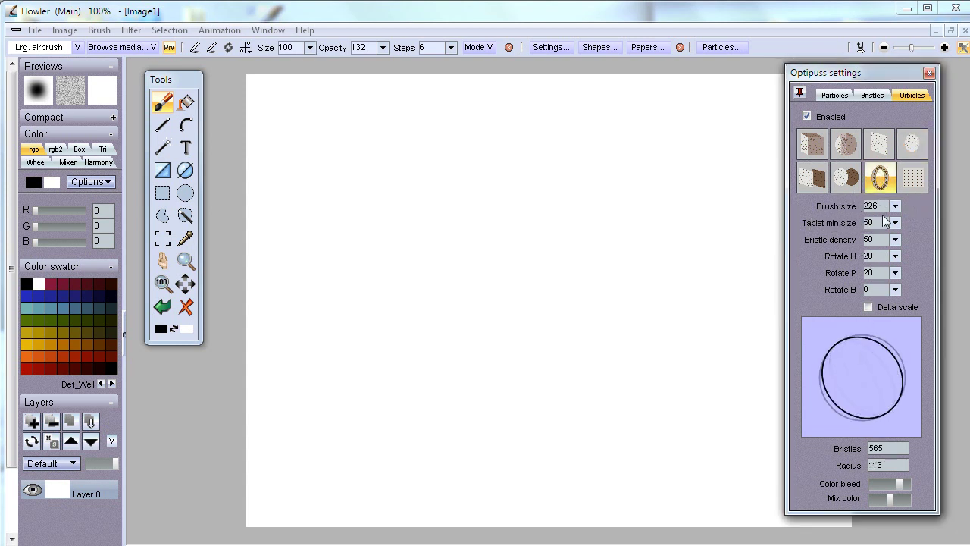
pyautogui.click(844, 179)
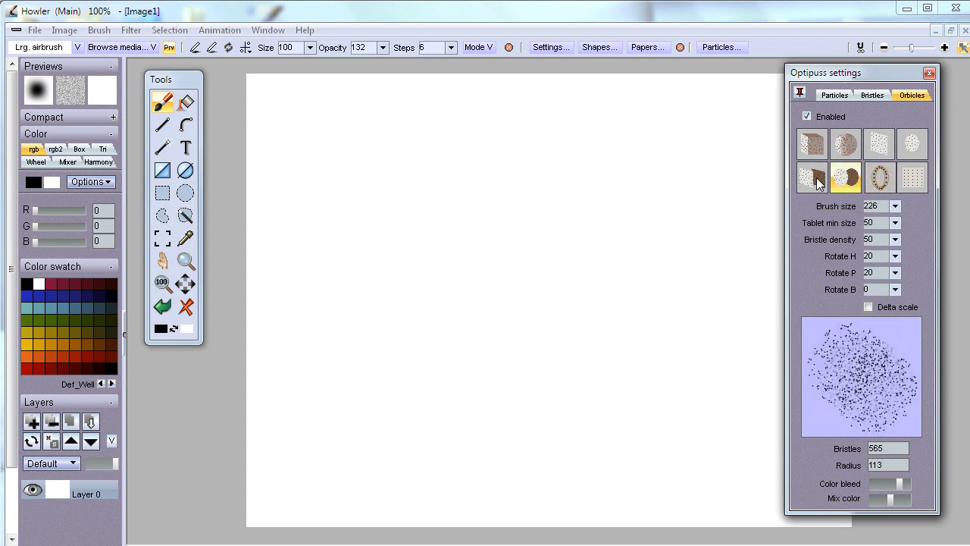
pyautogui.click(812, 179)
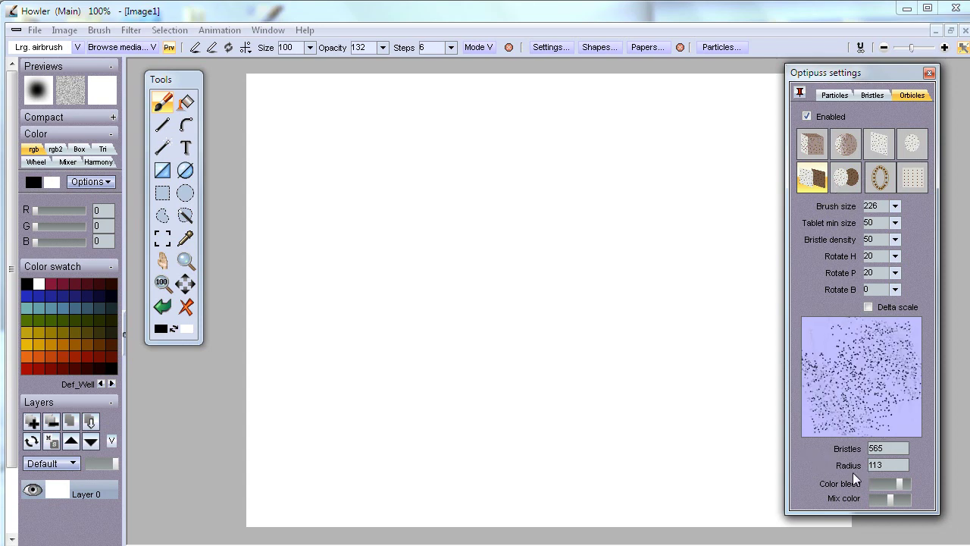
pyautogui.click(915, 176)
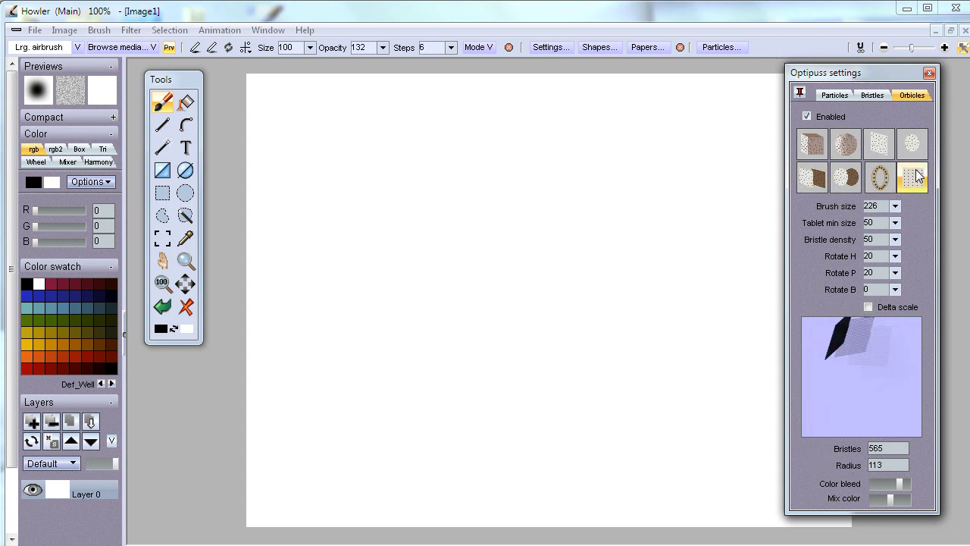
pyautogui.click(844, 144)
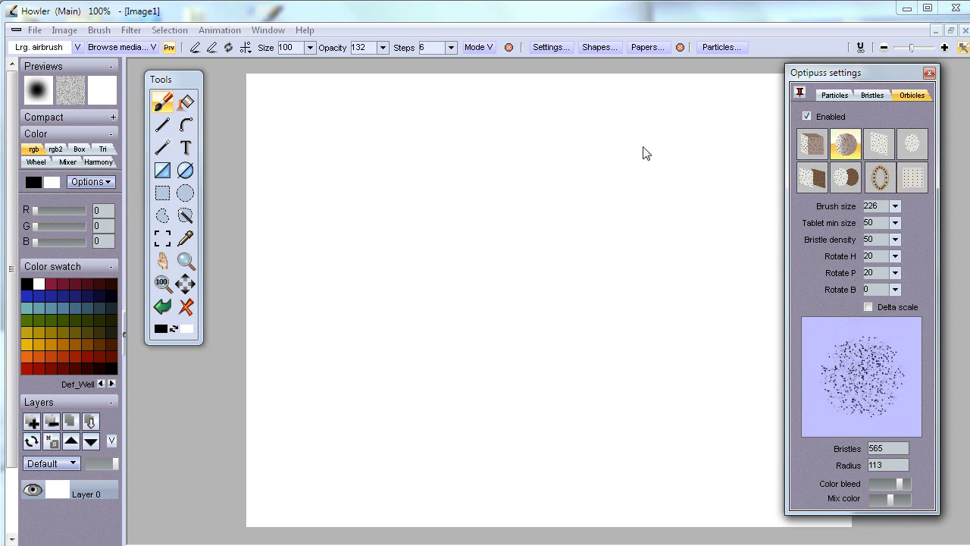
# Step: Paint grey and darker bristle strokes forming an S curve ending in a bottom loop
pyautogui.moveTo(644, 152)
pyautogui.mouseDown()
pyautogui.moveTo(532, 147)
pyautogui.moveTo(348, 221)
pyautogui.moveTo(322, 307)
pyautogui.mouseUp()
pyautogui.moveTo(444, 413)
pyautogui.mouseDown()
pyautogui.moveTo(584, 304)
pyautogui.moveTo(662, 427)
pyautogui.moveTo(660, 478)
pyautogui.mouseUp()
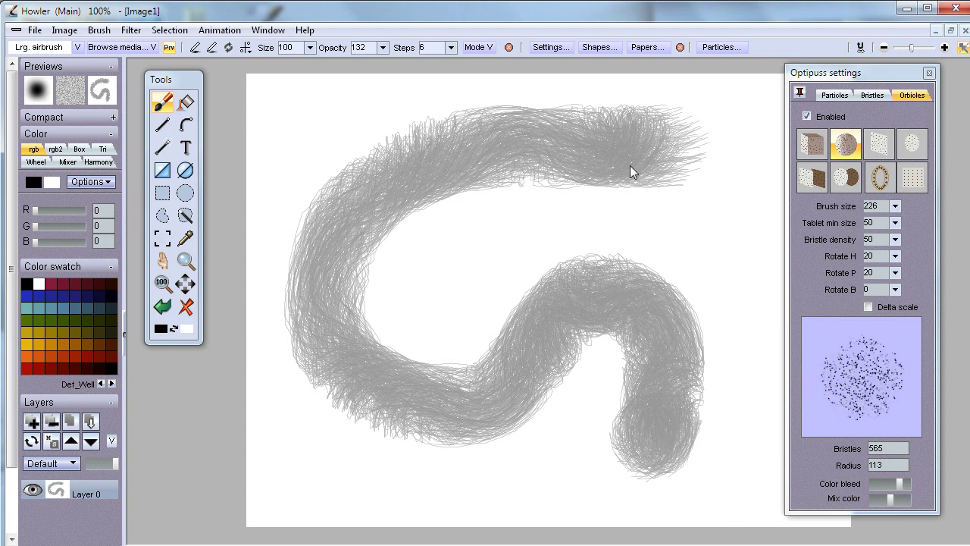
pyautogui.moveTo(632, 167)
pyautogui.mouseDown()
pyautogui.moveTo(384, 204)
pyautogui.moveTo(368, 349)
pyautogui.moveTo(459, 325)
pyautogui.moveTo(572, 256)
pyautogui.moveTo(649, 287)
pyautogui.moveTo(700, 433)
pyautogui.moveTo(686, 470)
pyautogui.mouseUp()
pyautogui.moveTo(627, 191)
pyautogui.mouseDown()
pyautogui.moveTo(374, 264)
pyautogui.moveTo(600, 256)
pyautogui.moveTo(714, 340)
pyautogui.moveTo(705, 459)
pyautogui.mouseUp()
pyautogui.moveTo(642, 226)
pyautogui.mouseDown()
pyautogui.moveTo(384, 296)
pyautogui.moveTo(446, 194)
pyautogui.moveTo(541, 201)
pyautogui.moveTo(718, 257)
pyautogui.moveTo(749, 411)
pyautogui.mouseUp()
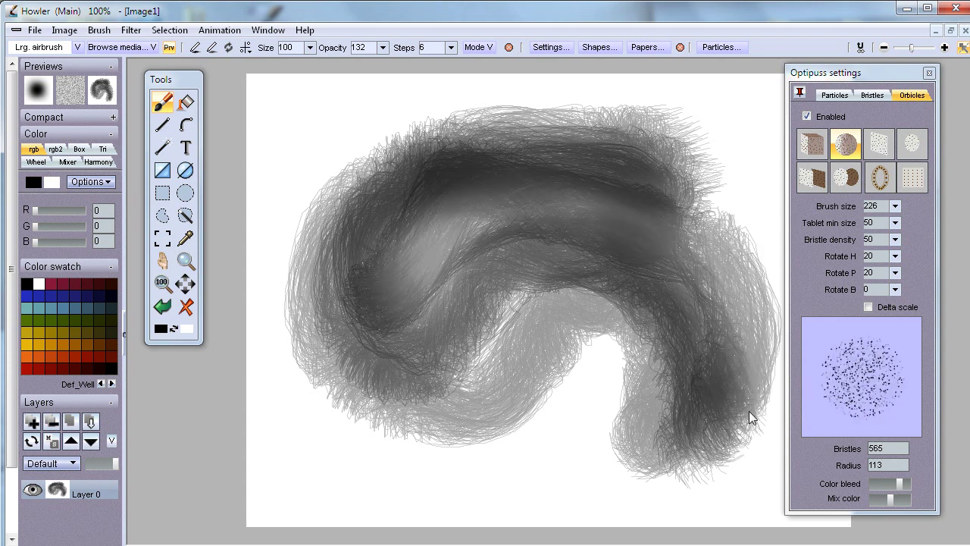
# Step: Set Bristles to 25 and Color bleed to minimum, then draw black looping scratch strokes
pyautogui.click(891, 449)
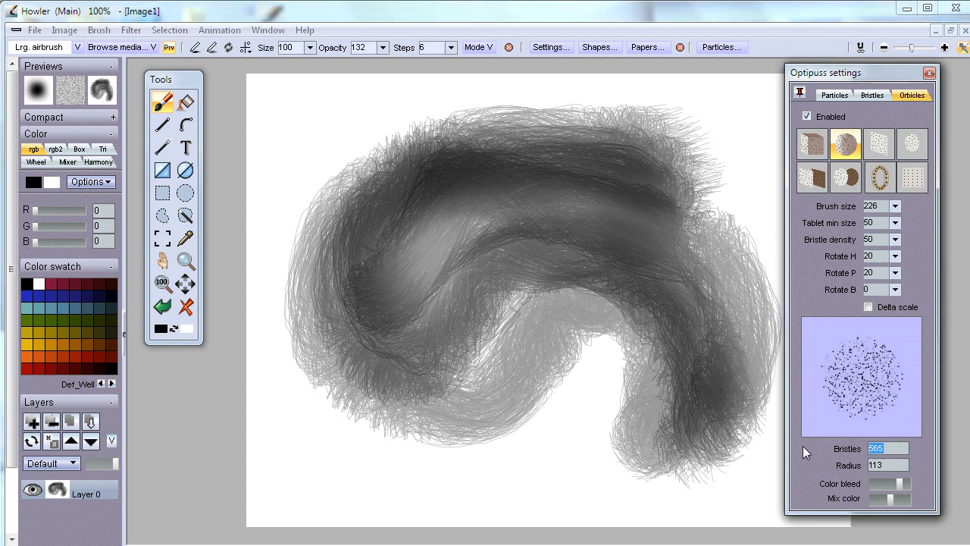
pyautogui.write('25')
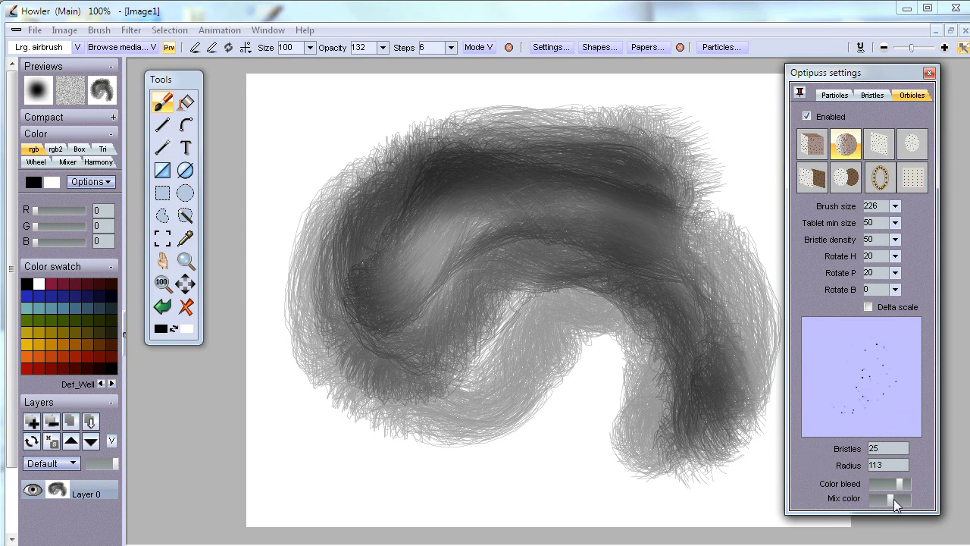
pyautogui.moveTo(897, 484); pyautogui.dragTo(876, 484)
pyautogui.moveTo(572, 399)
pyautogui.mouseDown()
pyautogui.moveTo(440, 351)
pyautogui.moveTo(392, 260)
pyautogui.moveTo(538, 305)
pyautogui.moveTo(523, 361)
pyautogui.moveTo(636, 435)
pyautogui.moveTo(707, 301)
pyautogui.moveTo(653, 188)
pyautogui.moveTo(491, 182)
pyautogui.moveTo(386, 146)
pyautogui.moveTo(310, 193)
pyautogui.moveTo(286, 276)
pyautogui.moveTo(309, 396)
pyautogui.moveTo(386, 428)
pyautogui.moveTo(242, 372)
pyautogui.mouseUp()
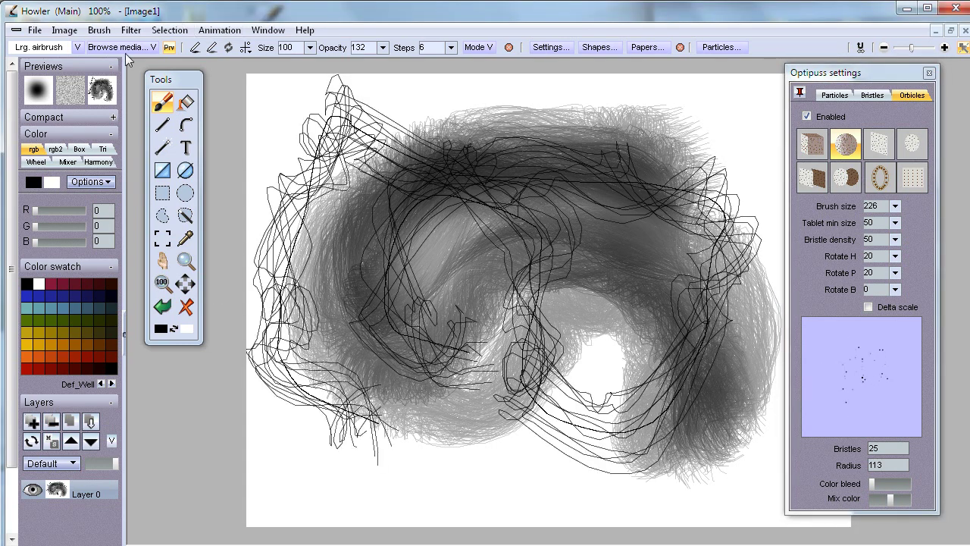
pyautogui.click(131, 30)
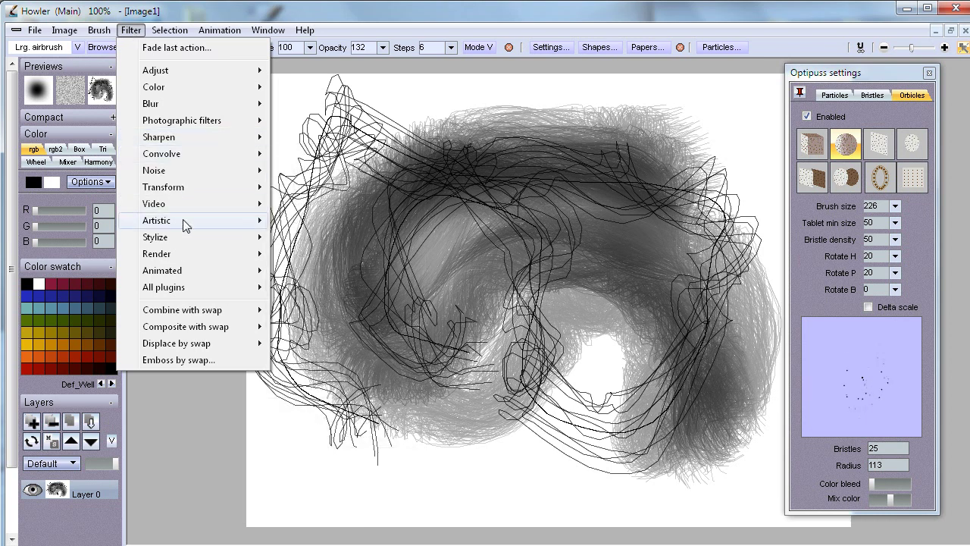
# Step: Fill the canvas with Plasma noise at Scale 8 in HSV mode
pyautogui.moveTo(206, 260)
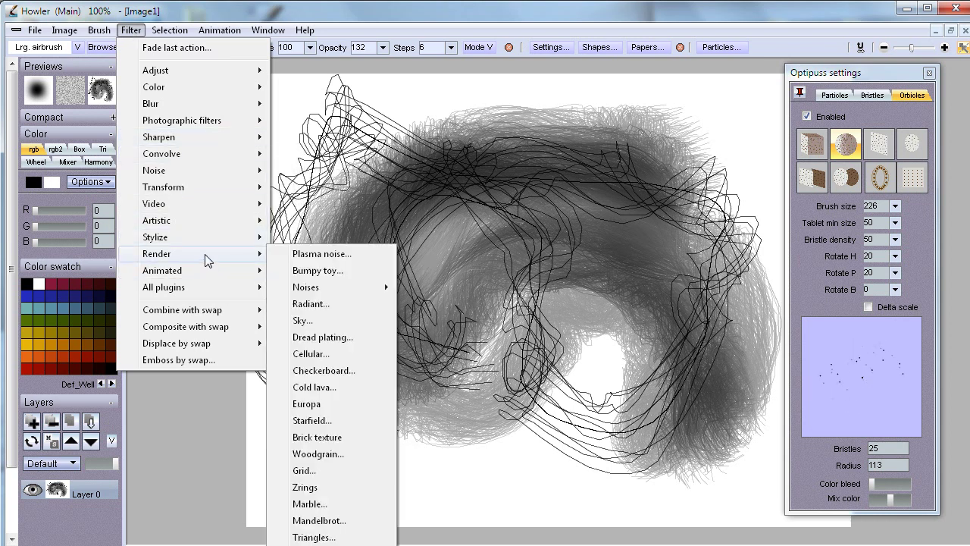
pyautogui.click(342, 258)
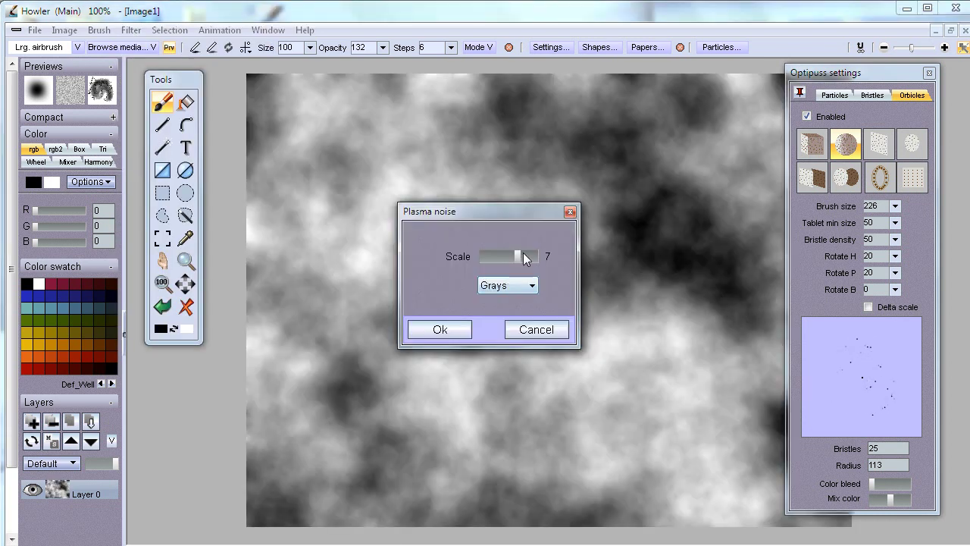
pyautogui.moveTo(518, 258); pyautogui.dragTo(530, 254)
pyautogui.click(532, 286)
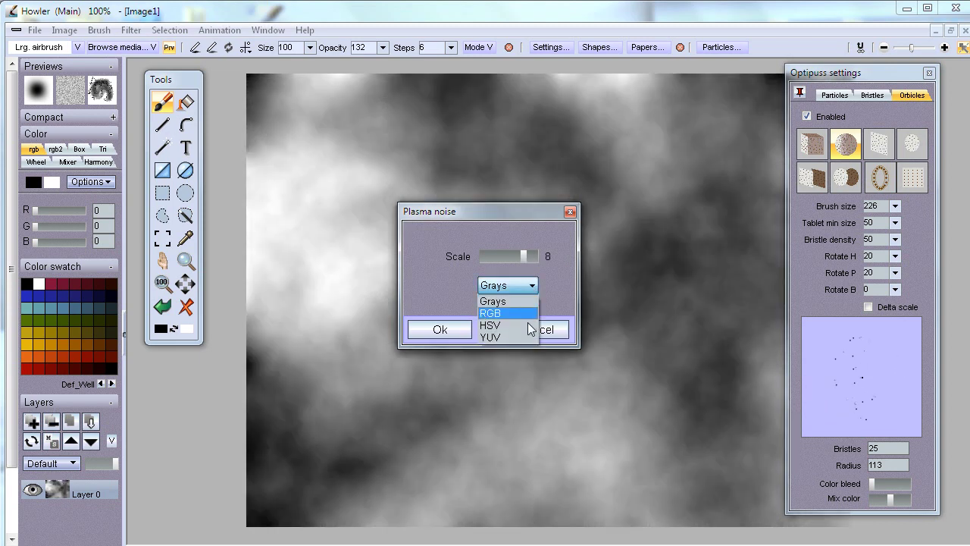
pyautogui.click(500, 326)
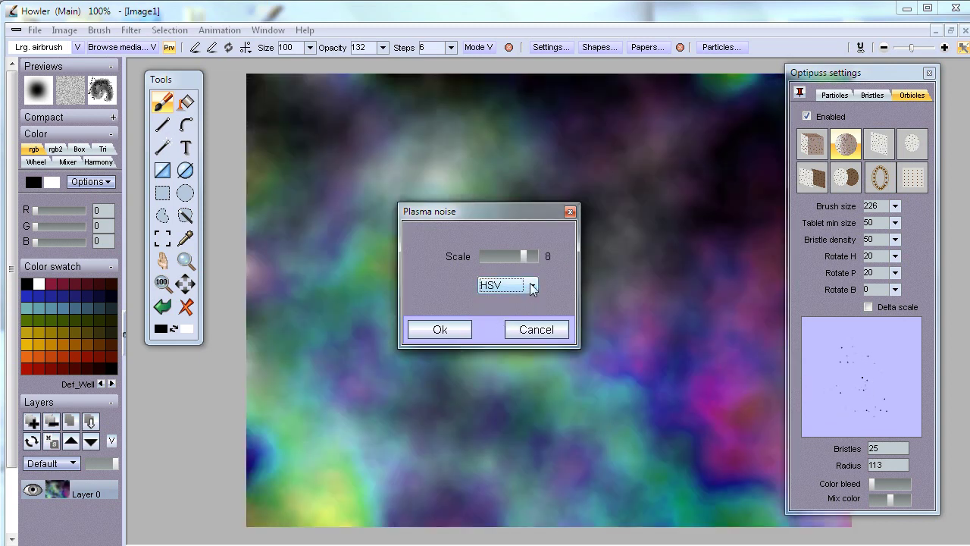
pyautogui.click(439, 331)
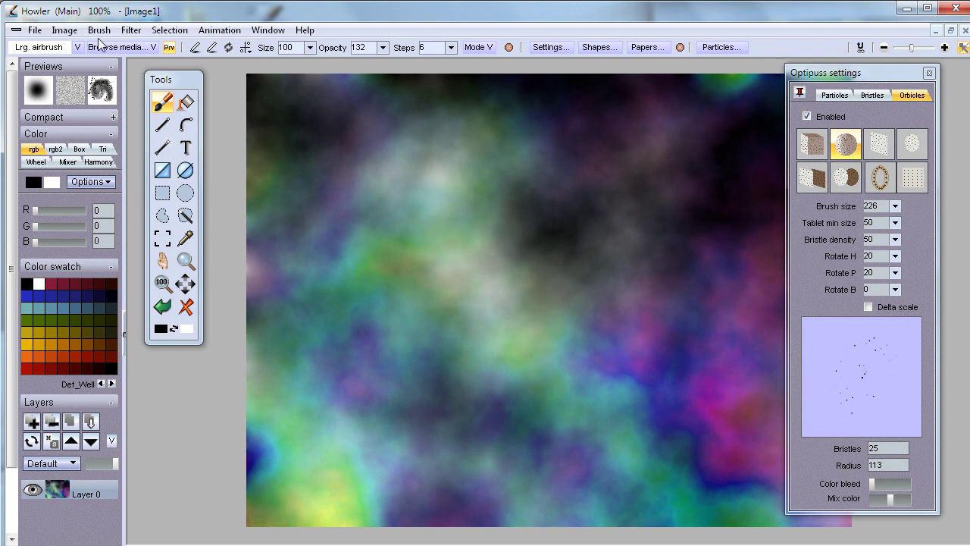
# Step: Convert the plasma to greyscale with Expose through lens, using a chosen lens colour
pyautogui.click(65, 30)
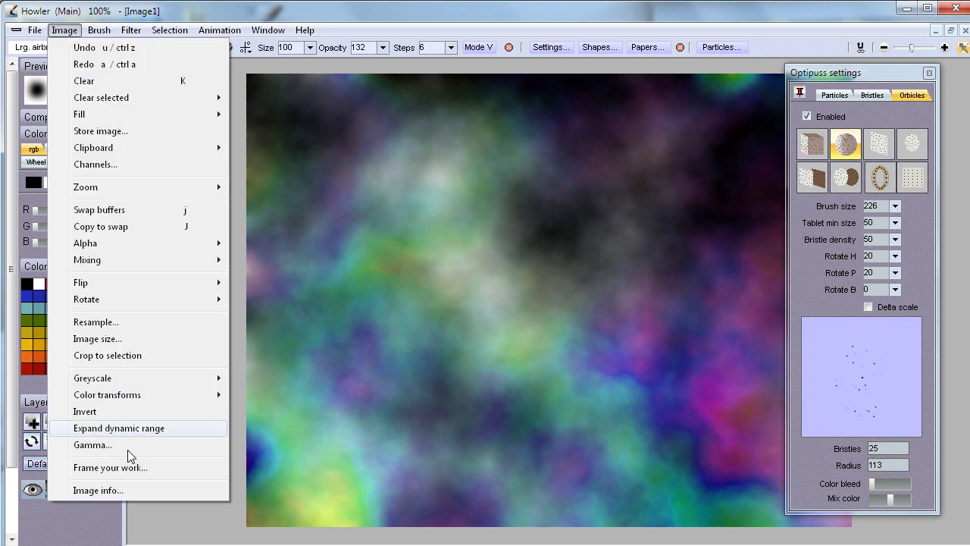
pyautogui.moveTo(134, 376)
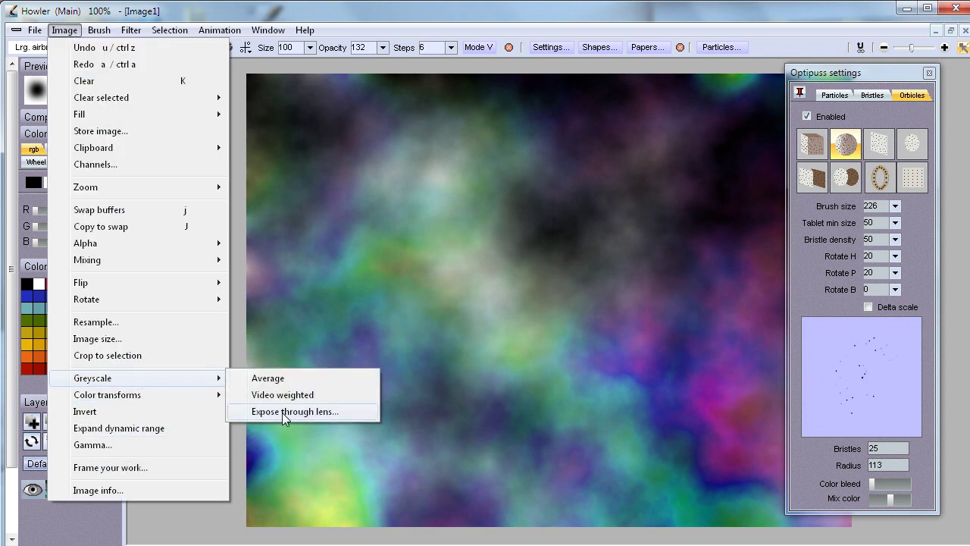
pyautogui.click(282, 412)
pyautogui.moveTo(484, 326)
pyautogui.mouseDown()
pyautogui.moveTo(450, 329)
pyautogui.moveTo(528, 332)
pyautogui.mouseUp()
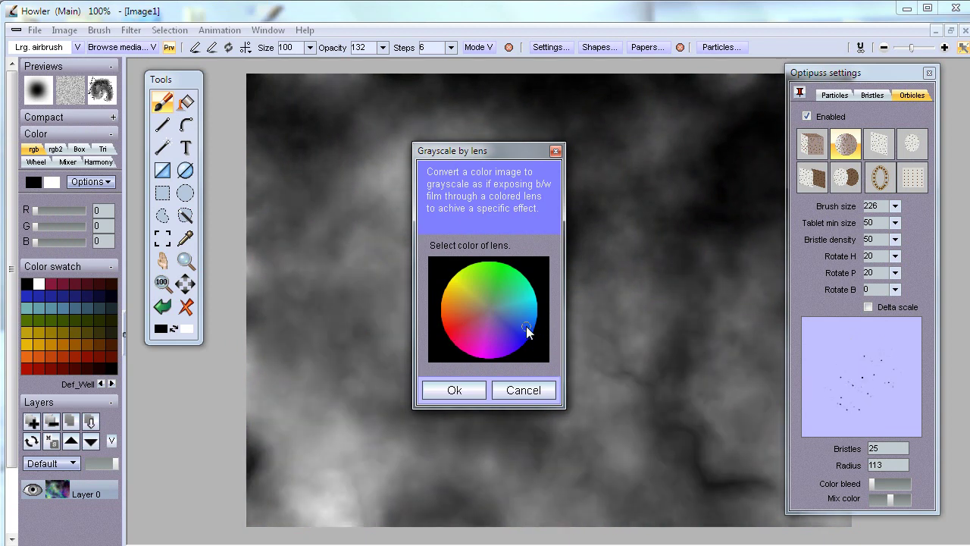
pyautogui.click(455, 391)
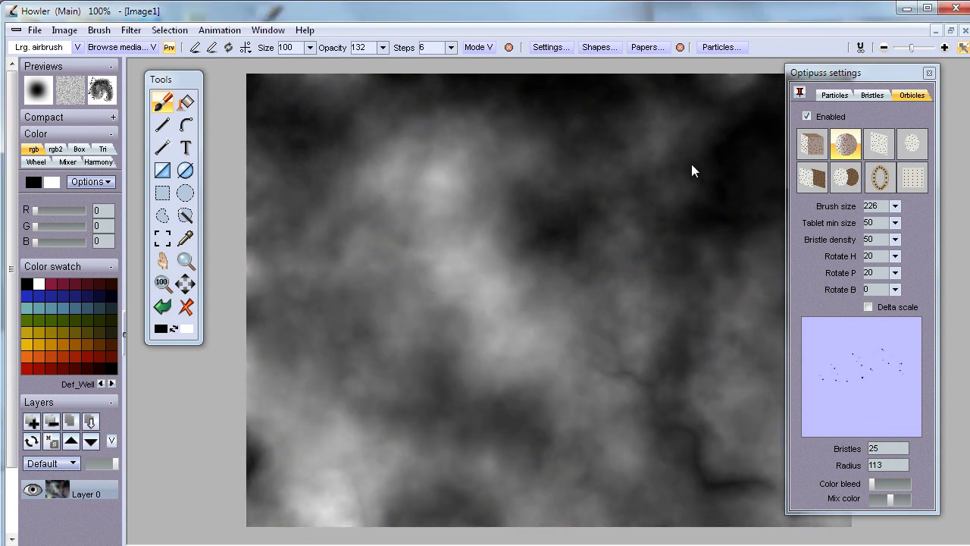
# Step: Store a copy of the grey plasma image, draw test black loops, then wipe them off
pyautogui.click(74, 31)
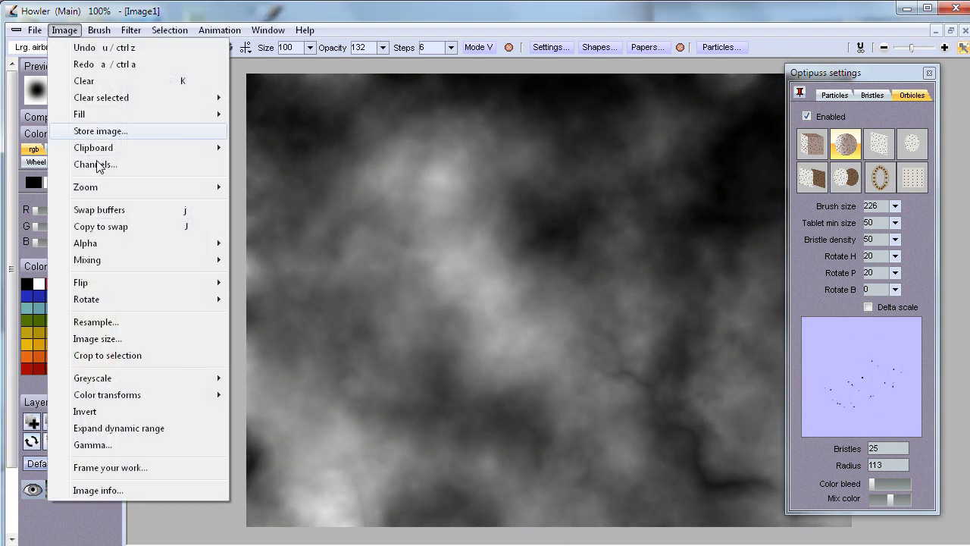
pyautogui.click(85, 132)
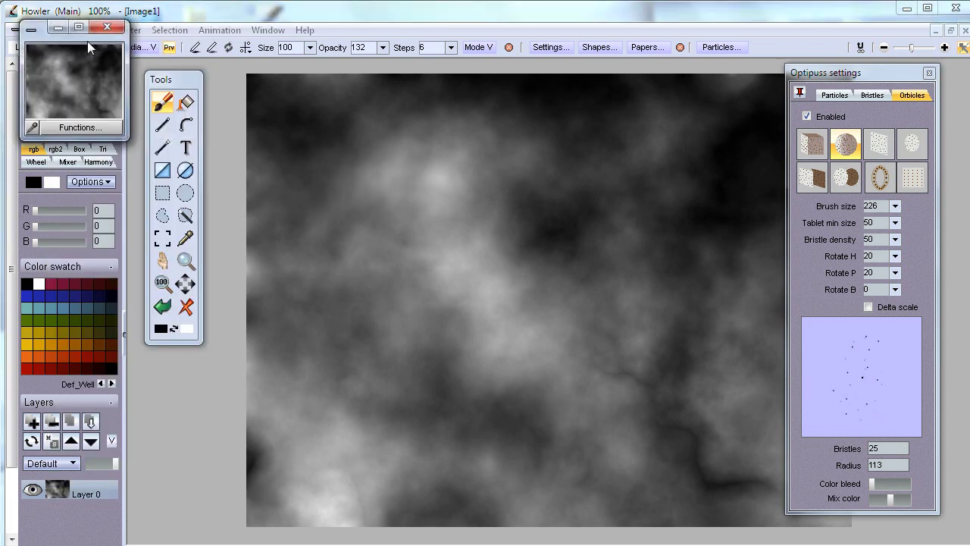
pyautogui.moveTo(46, 34); pyautogui.dragTo(92, 380)
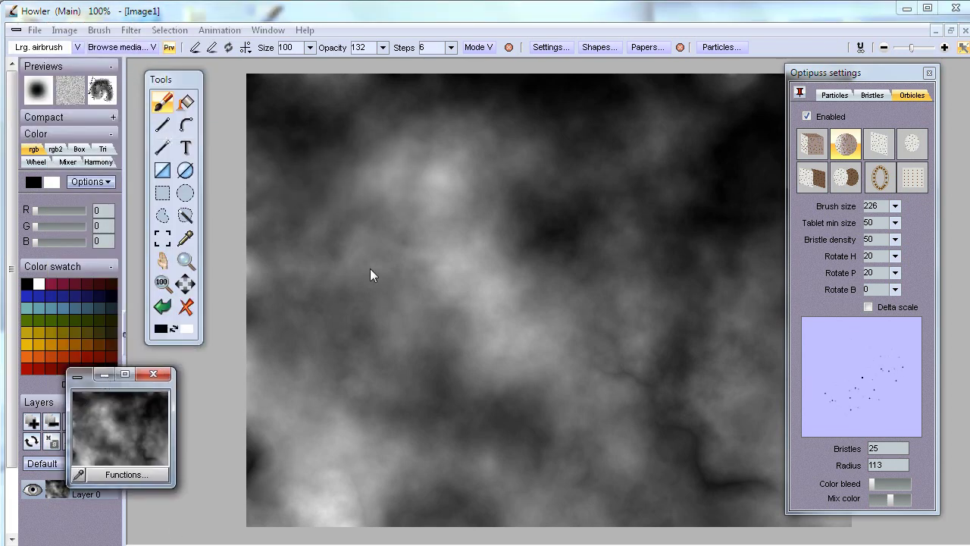
pyautogui.moveTo(400, 194)
pyautogui.mouseDown()
pyautogui.moveTo(348, 309)
pyautogui.moveTo(518, 276)
pyautogui.moveTo(372, 491)
pyautogui.moveTo(506, 229)
pyautogui.moveTo(407, 327)
pyautogui.moveTo(602, 398)
pyautogui.moveTo(511, 338)
pyautogui.moveTo(407, 315)
pyautogui.mouseUp()
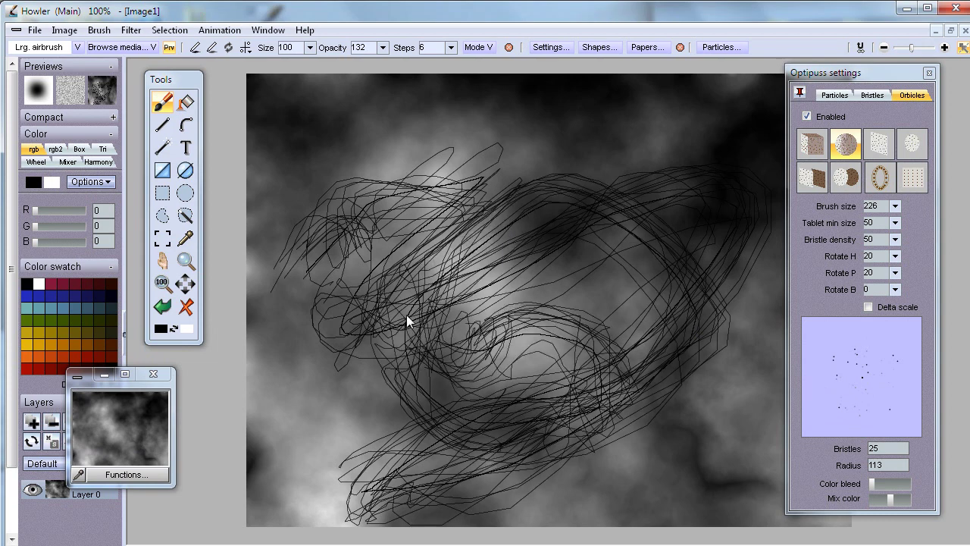
pyautogui.click(186, 307)
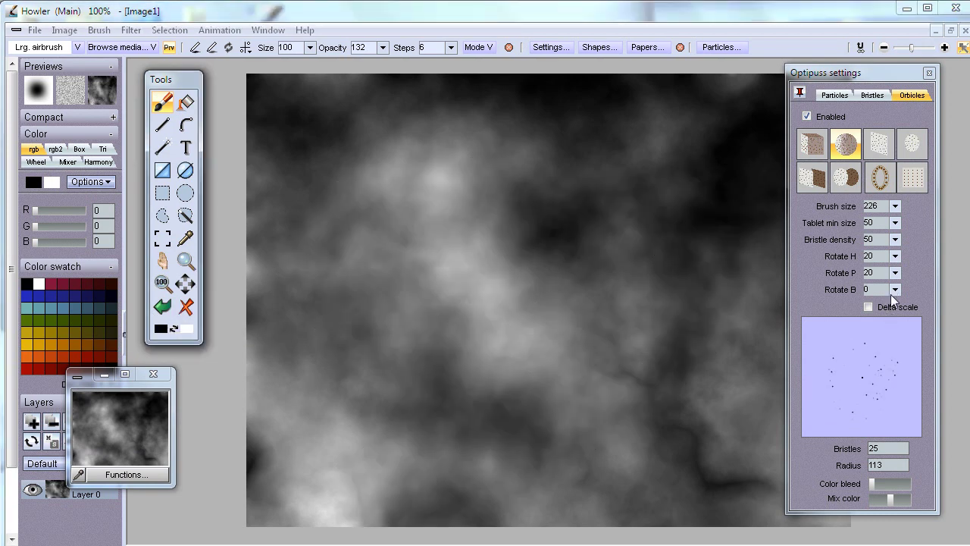
# Step: Enable Delta scale, set the tablet min size and Brush size 163, then test and undo a stroke
pyautogui.click(868, 308)
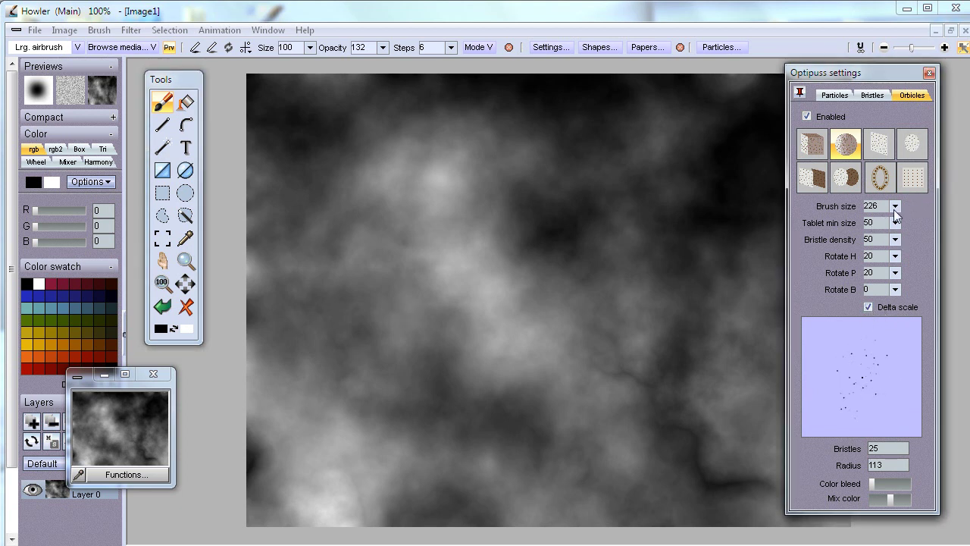
pyautogui.click(896, 222)
pyautogui.moveTo(876, 223); pyautogui.dragTo(828, 224)
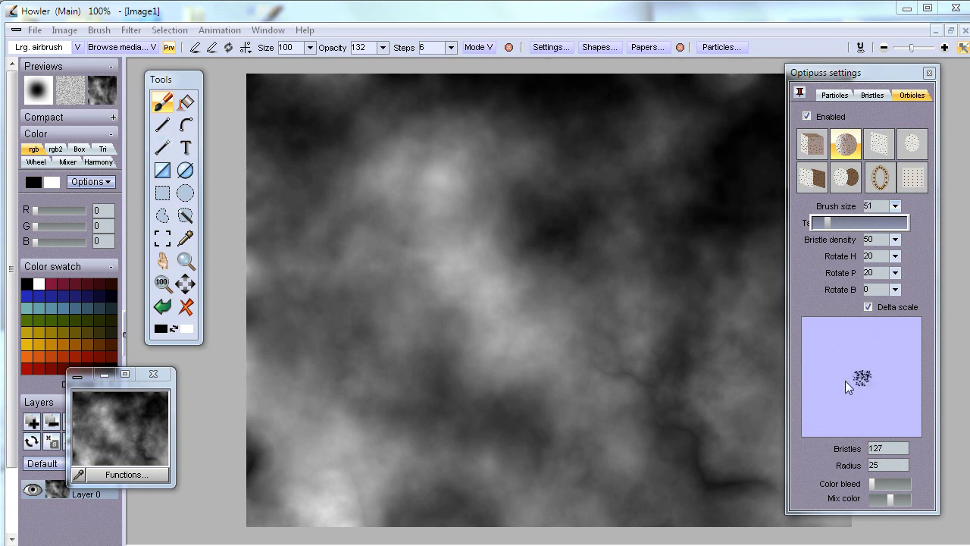
pyautogui.moveTo(873, 222)
pyautogui.mouseDown()
pyautogui.moveTo(883, 219)
pyautogui.moveTo(863, 222)
pyautogui.mouseUp()
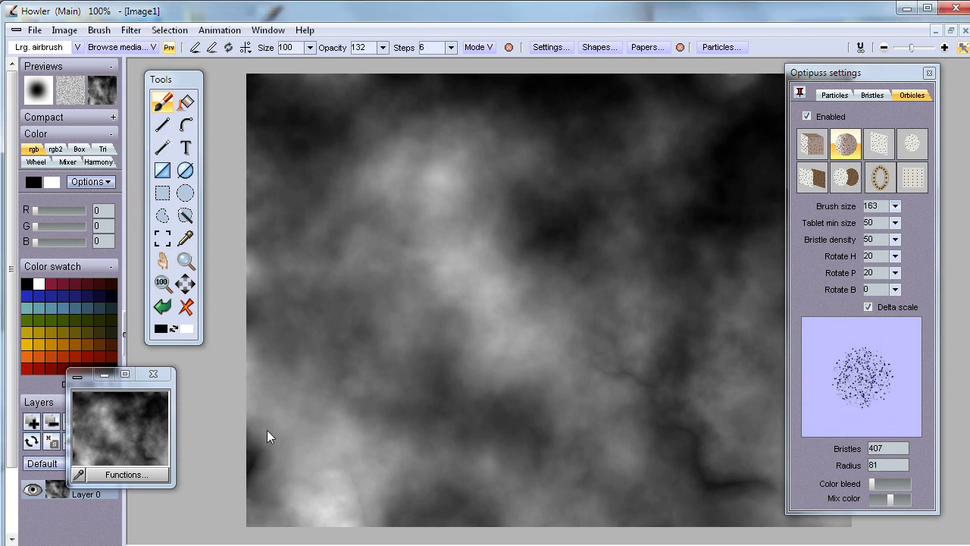
pyautogui.moveTo(267, 430)
pyautogui.mouseDown()
pyautogui.moveTo(298, 386)
pyautogui.moveTo(724, 154)
pyautogui.mouseUp()
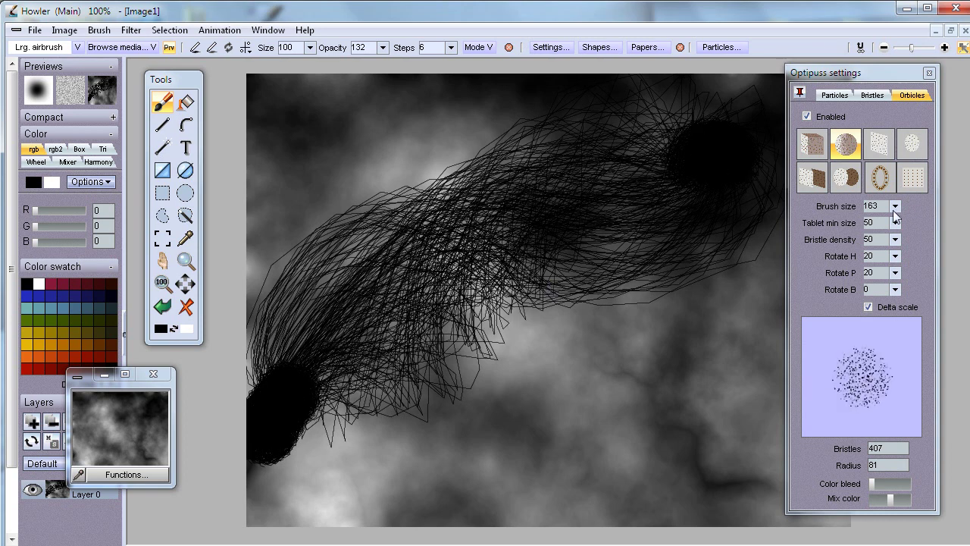
pyautogui.hotkey('ctrl', 'z')
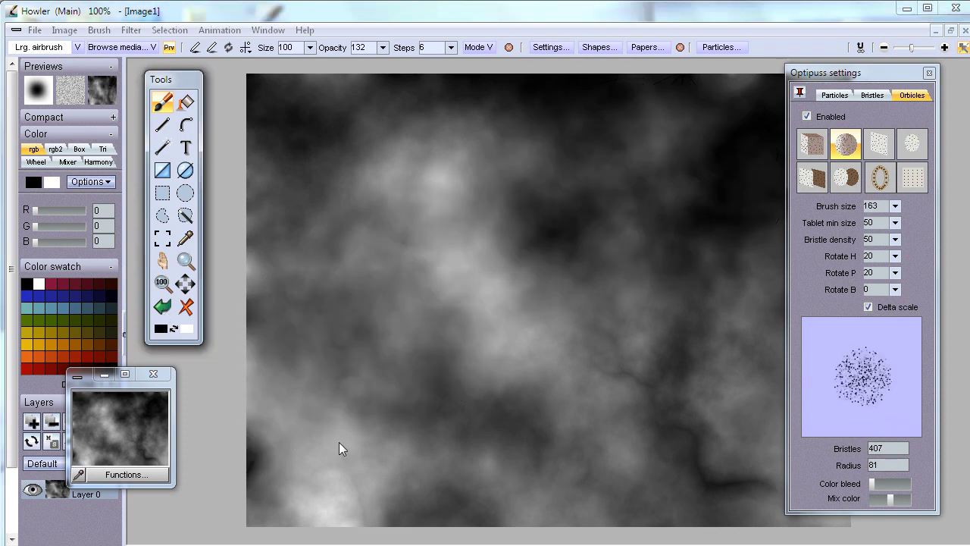
# Step: Paint large black bristle strokes over the clouds and fade them to translucent grey with Interactive undo
pyautogui.click(328, 491)
pyautogui.moveTo(372, 313)
pyautogui.mouseDown()
pyautogui.moveTo(468, 418)
pyautogui.moveTo(669, 406)
pyautogui.moveTo(537, 406)
pyautogui.moveTo(703, 463)
pyautogui.moveTo(745, 66)
pyautogui.moveTo(318, 141)
pyautogui.moveTo(263, 220)
pyautogui.moveTo(374, 443)
pyautogui.mouseUp()
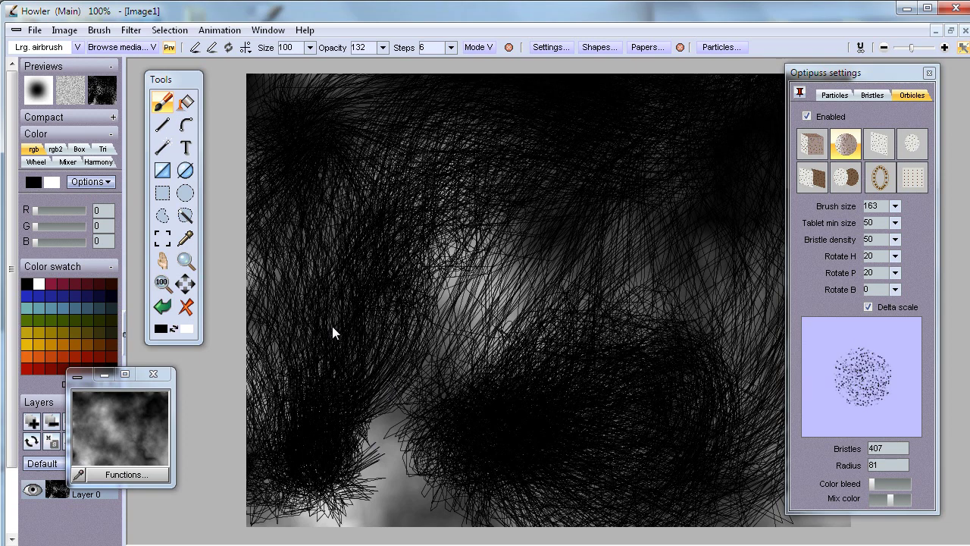
pyautogui.click(861, 48)
pyautogui.moveTo(823, 82)
pyautogui.mouseDown()
pyautogui.moveTo(726, 82)
pyautogui.moveTo(764, 81)
pyautogui.mouseUp()
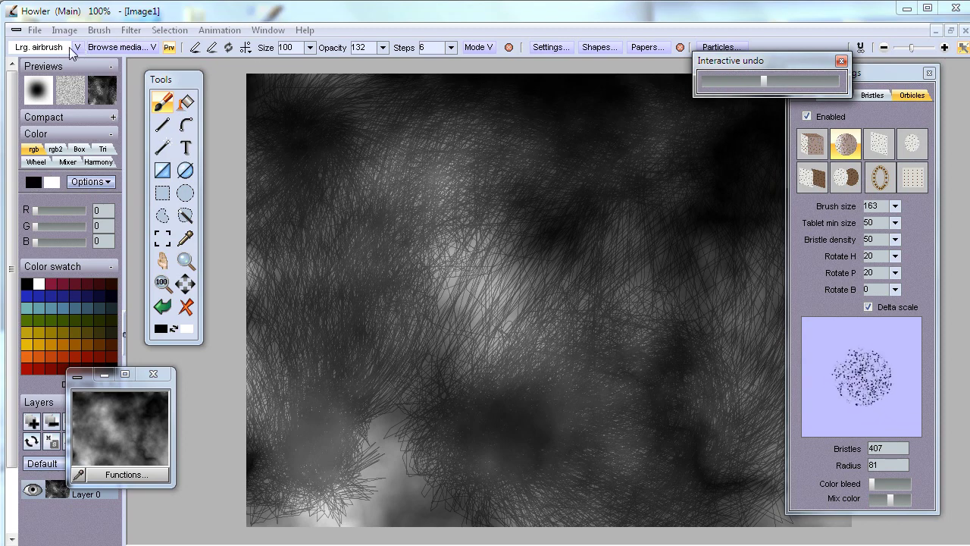
pyautogui.click(130, 29)
# Step: Try the Lighting tool with the light moved top-left, cancel it, and clear the canvas to white
pyautogui.moveTo(261, 237)
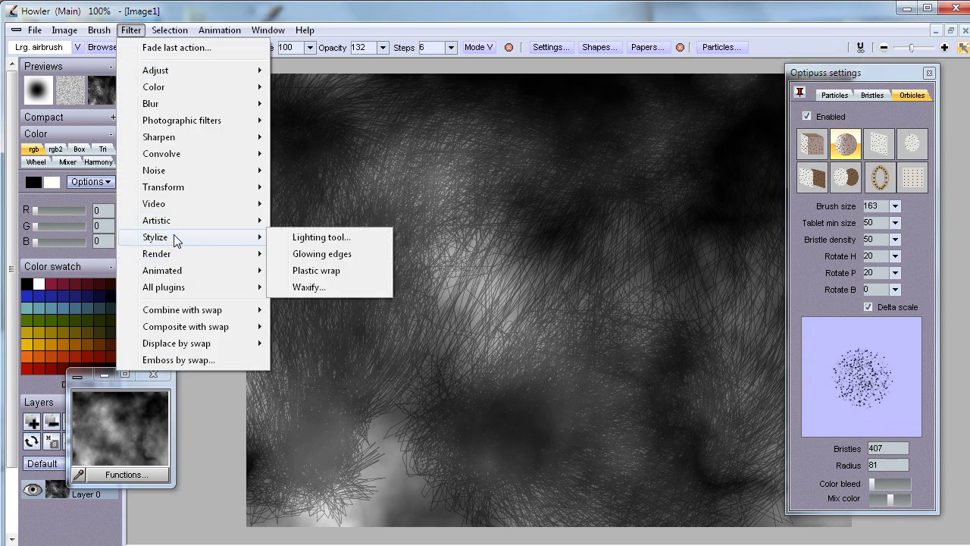
pyautogui.click(336, 237)
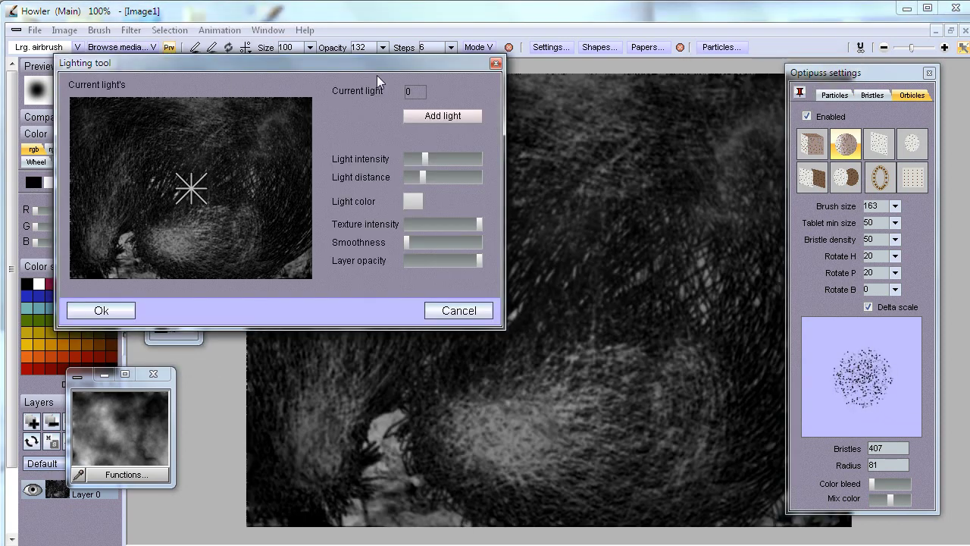
pyautogui.moveTo(308, 15); pyautogui.dragTo(266, 261)
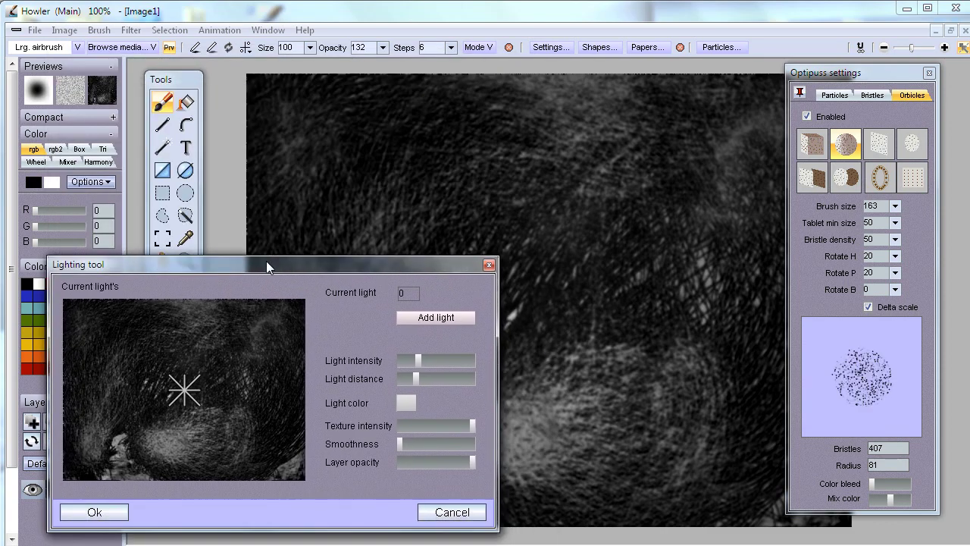
pyautogui.moveTo(214, 369); pyautogui.dragTo(127, 335)
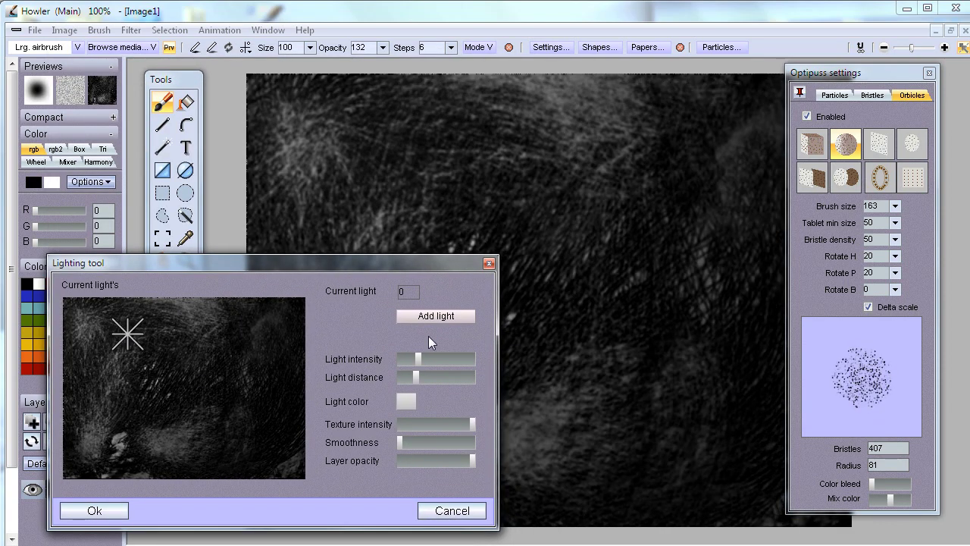
pyautogui.click(454, 510)
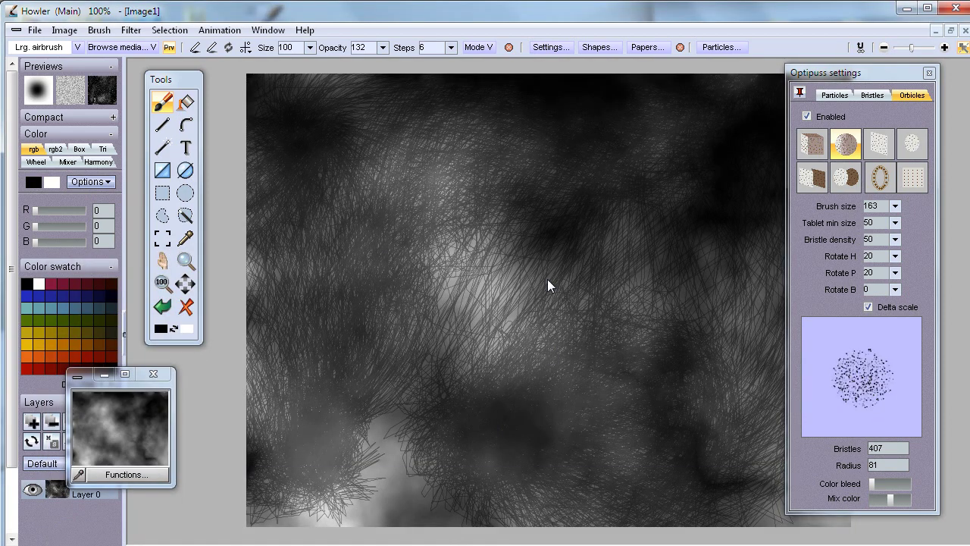
pyautogui.click(186, 306)
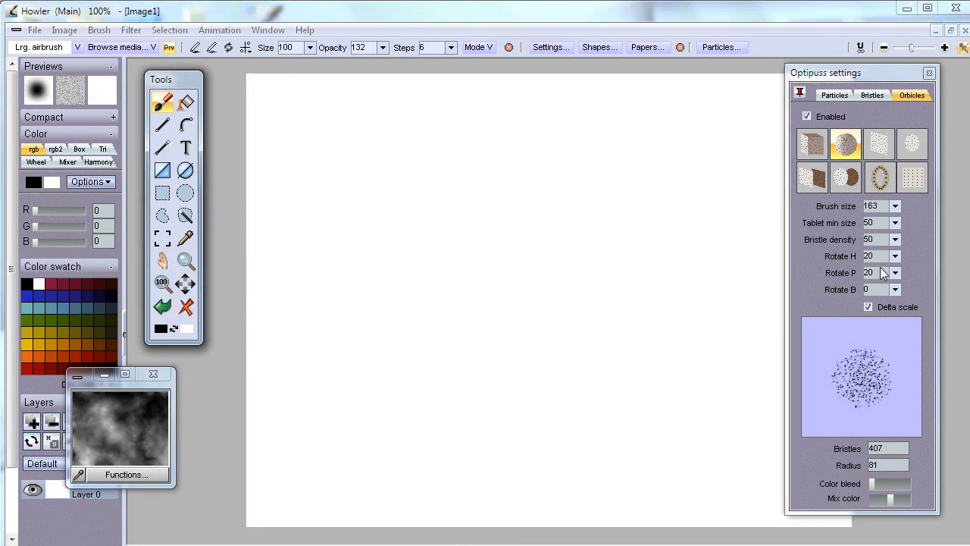
# Step: Paint two large loops with the ring orbicle brush, then clear the canvas
pyautogui.click(880, 178)
pyautogui.moveTo(657, 179)
pyautogui.mouseDown()
pyautogui.moveTo(329, 325)
pyautogui.moveTo(669, 396)
pyautogui.moveTo(705, 455)
pyautogui.moveTo(683, 336)
pyautogui.moveTo(483, 381)
pyautogui.moveTo(680, 462)
pyautogui.moveTo(735, 440)
pyautogui.mouseUp()
pyautogui.moveTo(652, 66)
pyautogui.mouseDown()
pyautogui.moveTo(273, 140)
pyautogui.moveTo(241, 176)
pyautogui.moveTo(231, 440)
pyautogui.moveTo(358, 475)
pyautogui.moveTo(490, 479)
pyautogui.moveTo(679, 441)
pyautogui.mouseUp()
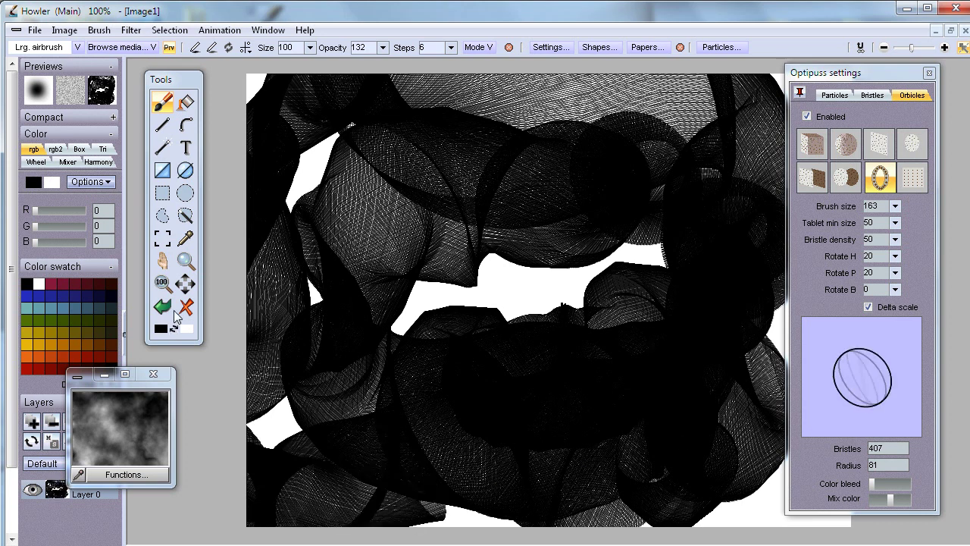
pyautogui.click(185, 307)
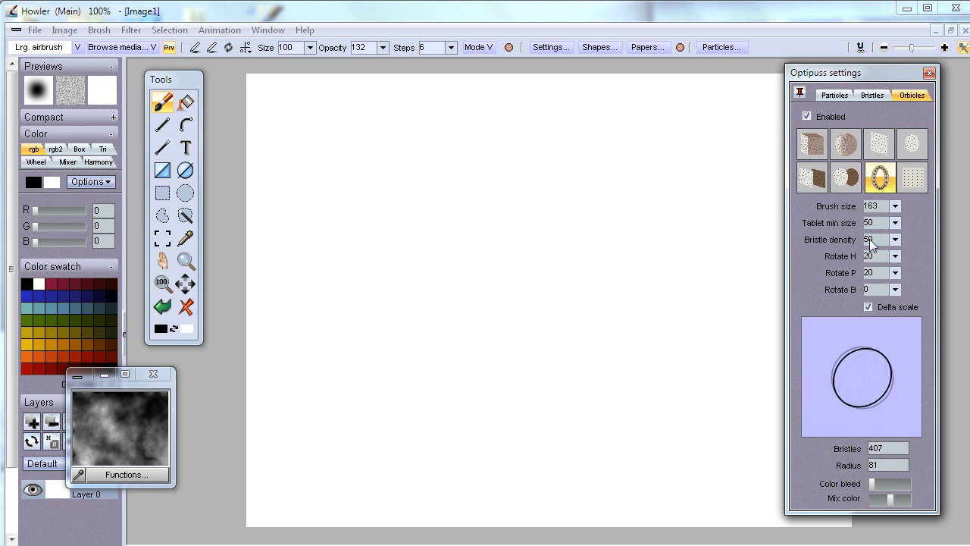
# Step: Use the scattered orbicle at Brush size 258 and bristle density 9 to paint dense scratch strokes
pyautogui.click(887, 148)
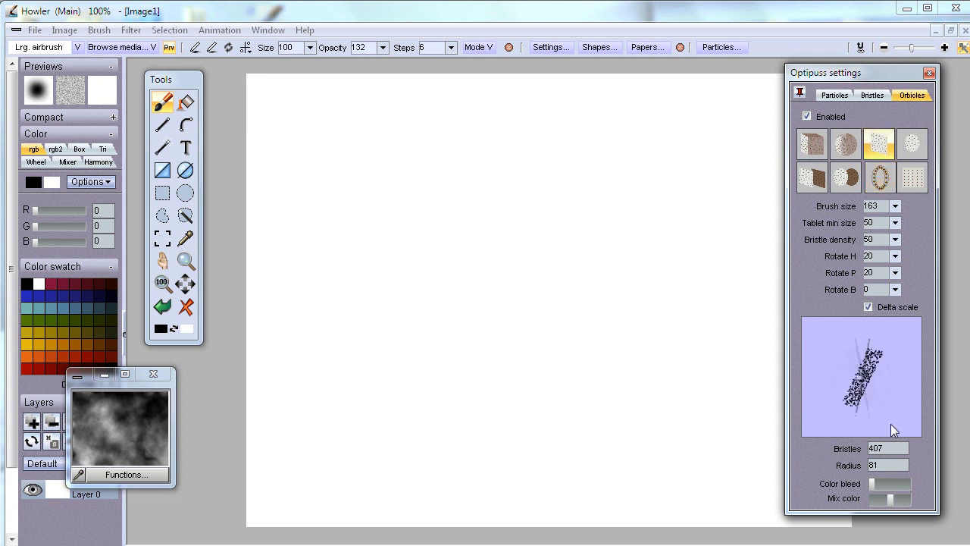
pyautogui.moveTo(895, 207)
pyautogui.mouseDown()
pyautogui.moveTo(841, 223)
pyautogui.moveTo(895, 222)
pyautogui.moveTo(917, 238)
pyautogui.moveTo(823, 270)
pyautogui.mouseUp()
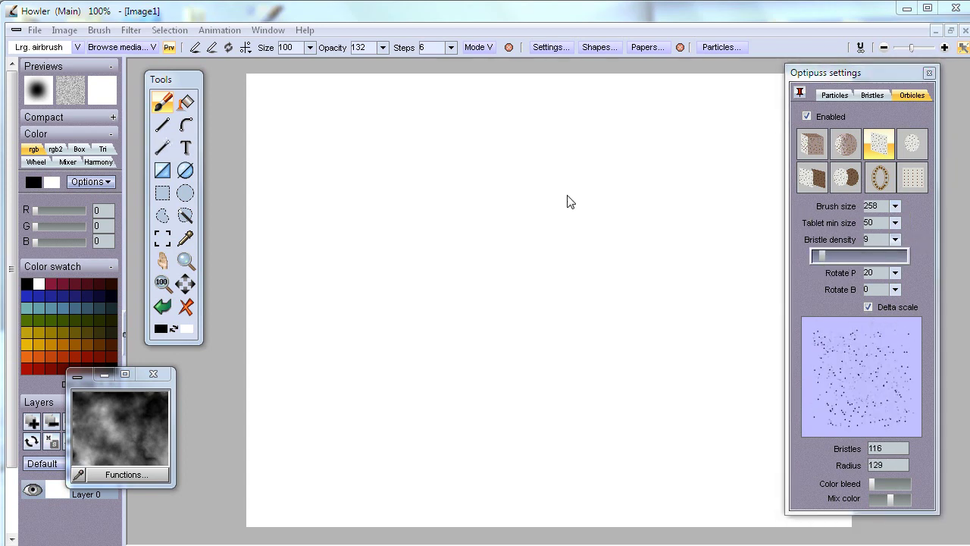
pyautogui.moveTo(675, 134)
pyautogui.mouseDown()
pyautogui.moveTo(338, 235)
pyautogui.moveTo(615, 480)
pyautogui.moveTo(743, 425)
pyautogui.moveTo(683, 303)
pyautogui.moveTo(440, 356)
pyautogui.moveTo(454, 394)
pyautogui.moveTo(720, 174)
pyautogui.moveTo(493, 197)
pyautogui.moveTo(269, 140)
pyautogui.moveTo(379, 175)
pyautogui.moveTo(738, 495)
pyautogui.moveTo(720, 455)
pyautogui.mouseUp()
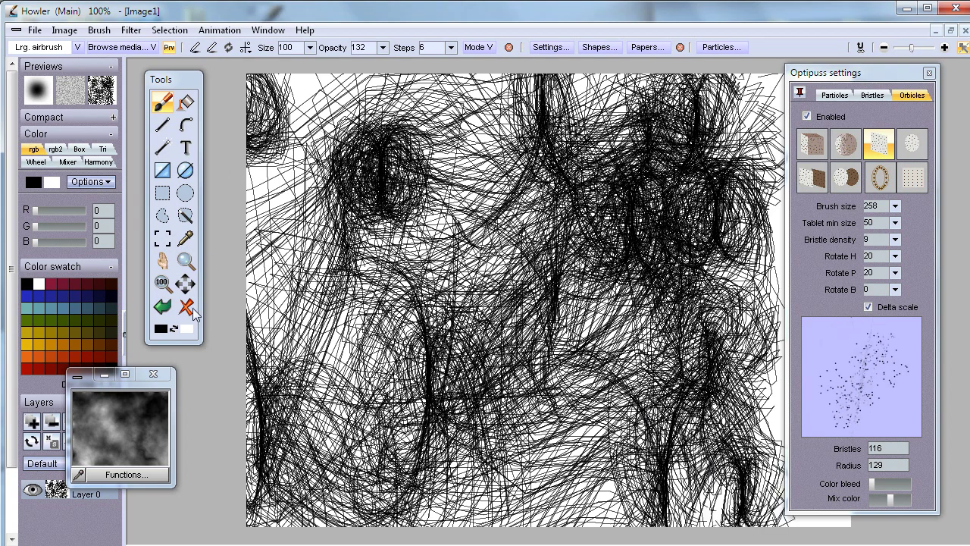
pyautogui.click(191, 308)
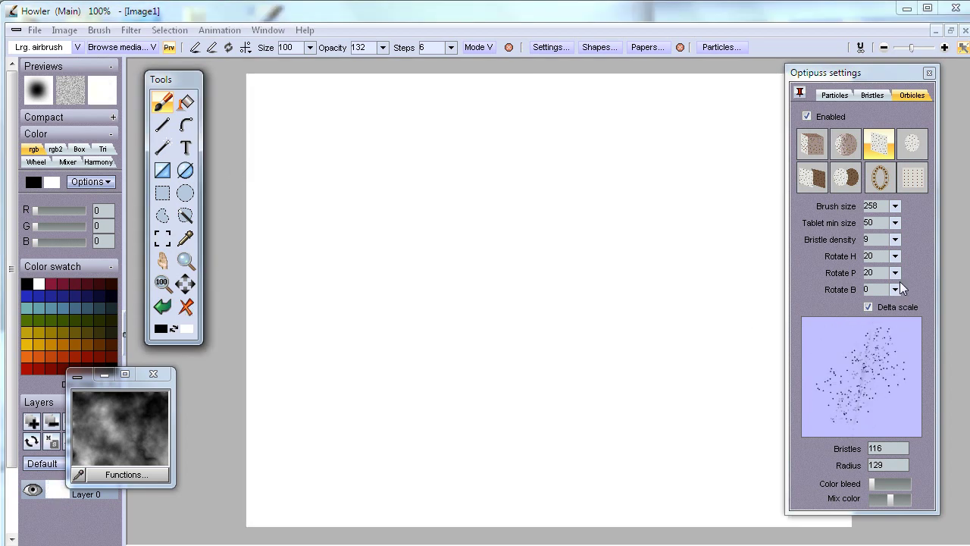
pyautogui.moveTo(624, 356)
pyautogui.mouseDown()
pyautogui.moveTo(401, 251)
pyautogui.moveTo(689, 392)
pyautogui.moveTo(667, 425)
pyautogui.moveTo(607, 227)
pyautogui.moveTo(304, 182)
pyautogui.moveTo(501, 152)
pyautogui.mouseUp()
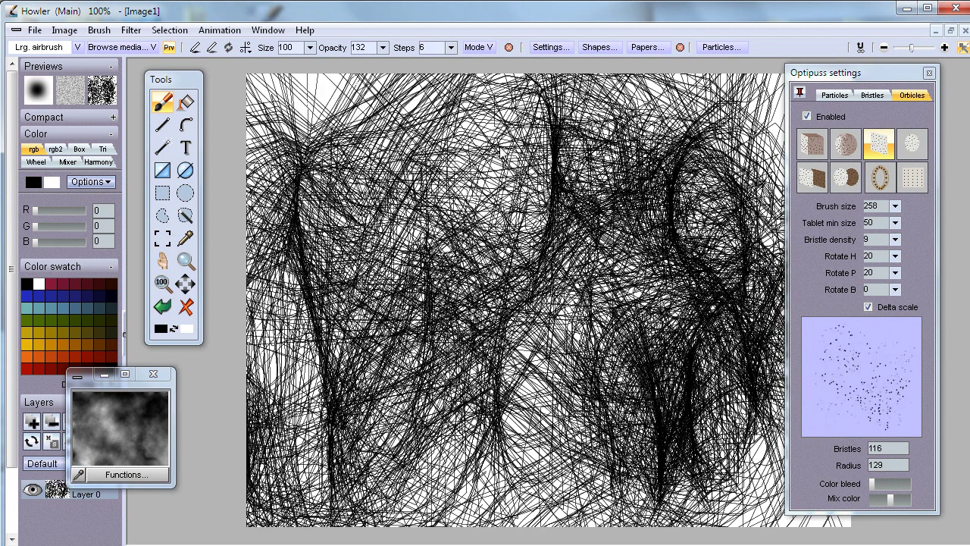
pyautogui.moveTo(319, 118); pyautogui.dragTo(502, 171)
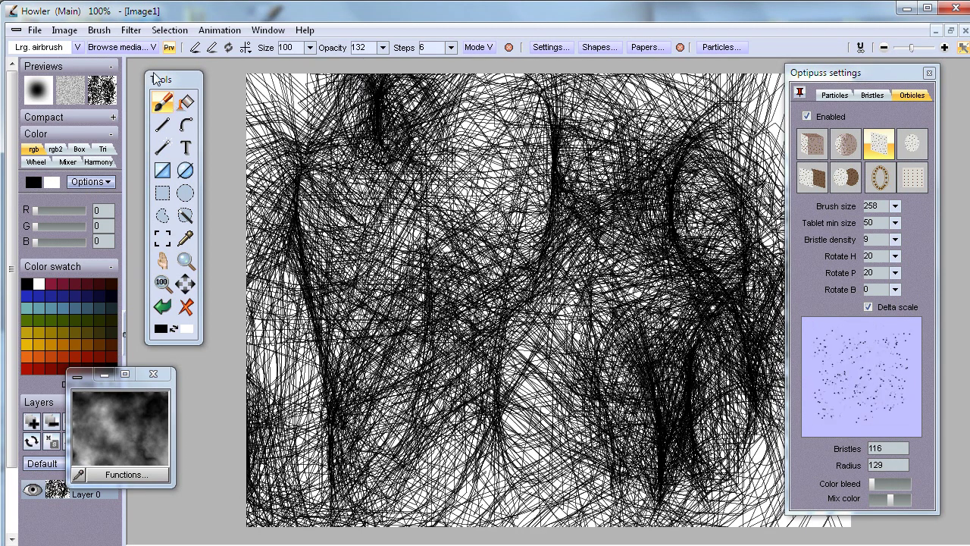
# Step: Open the Lighting tool, cancel it unapplied, and wipe the wireframe strokes back to white
pyautogui.click(125, 29)
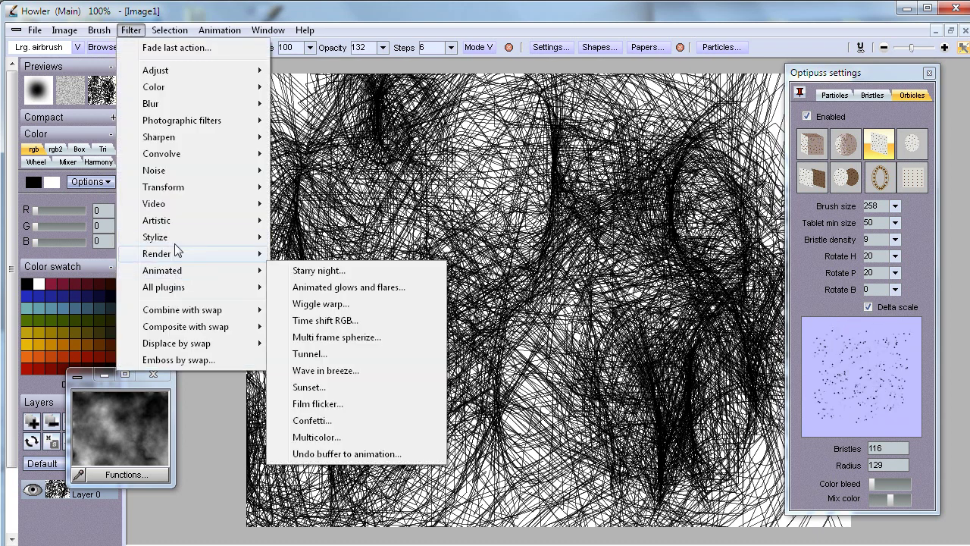
pyautogui.moveTo(182, 194)
pyautogui.moveTo(185, 237)
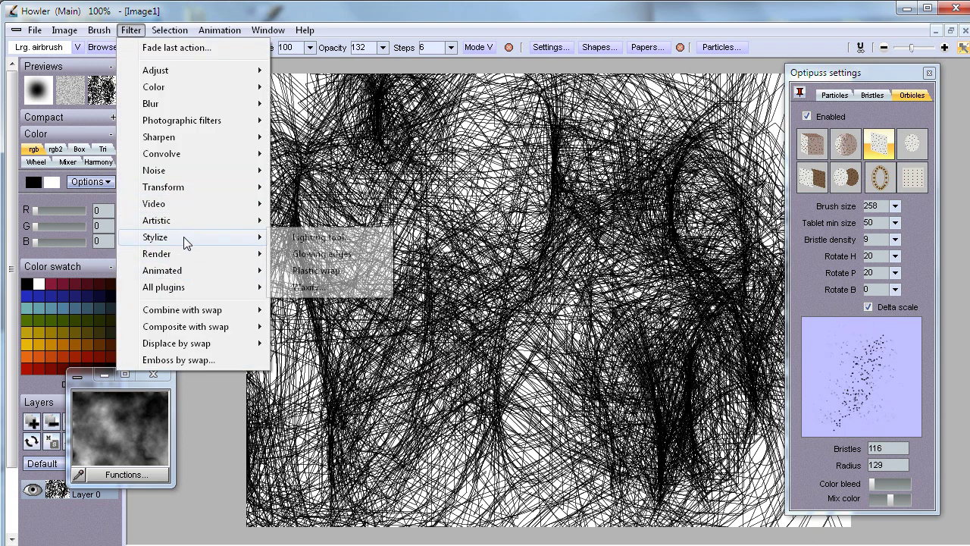
pyautogui.click(310, 236)
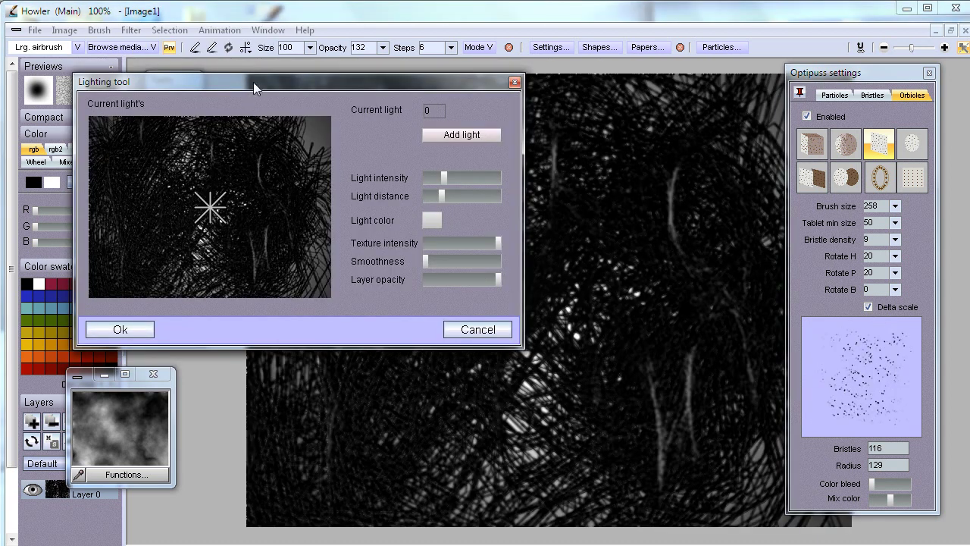
pyautogui.moveTo(253, 82); pyautogui.dragTo(238, 225)
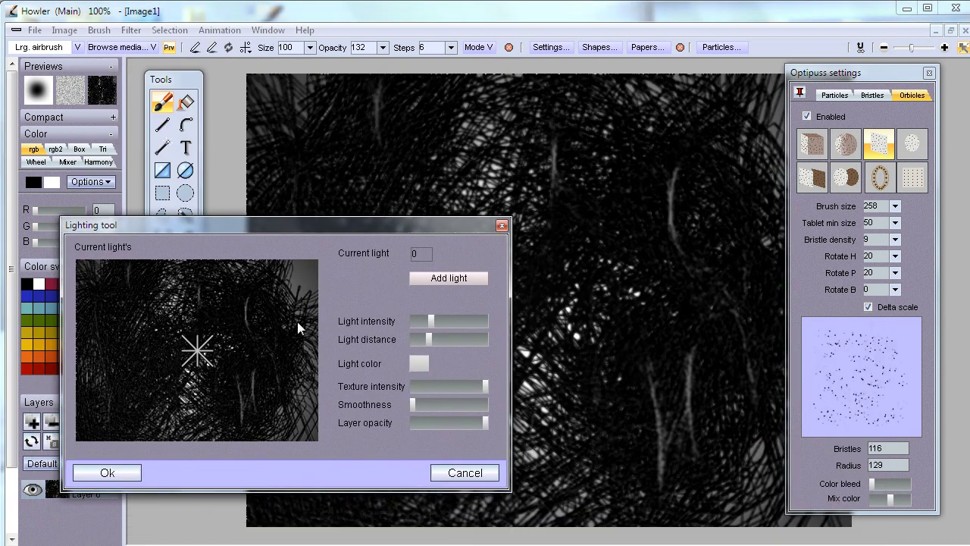
pyautogui.click(464, 473)
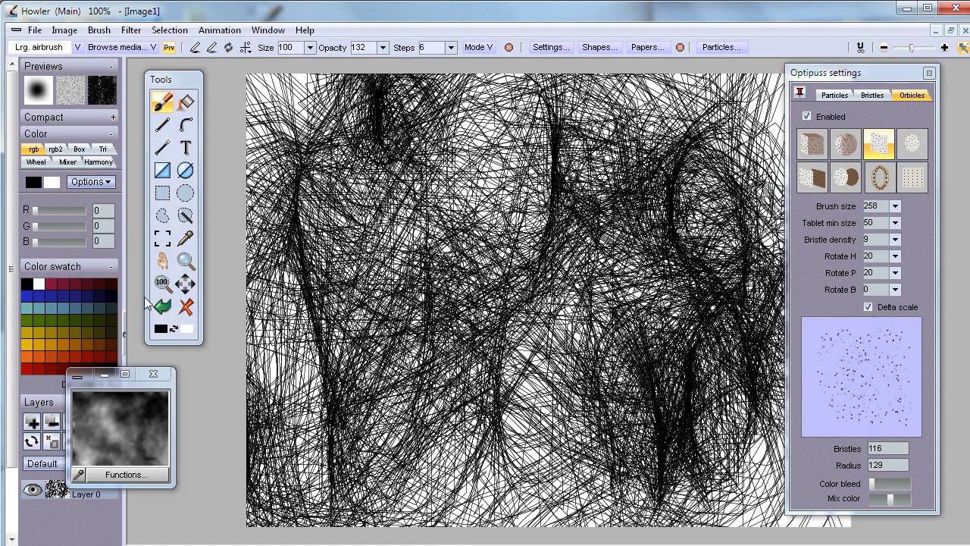
pyautogui.click(186, 308)
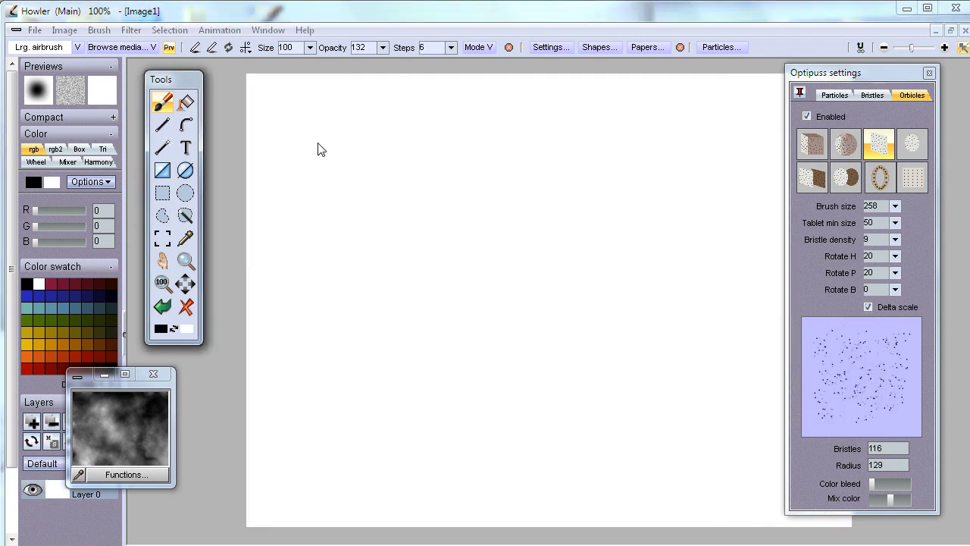
# Step: Lower bristle density to 3 and paint criss-crossing black scratch strokes
pyautogui.click(895, 242)
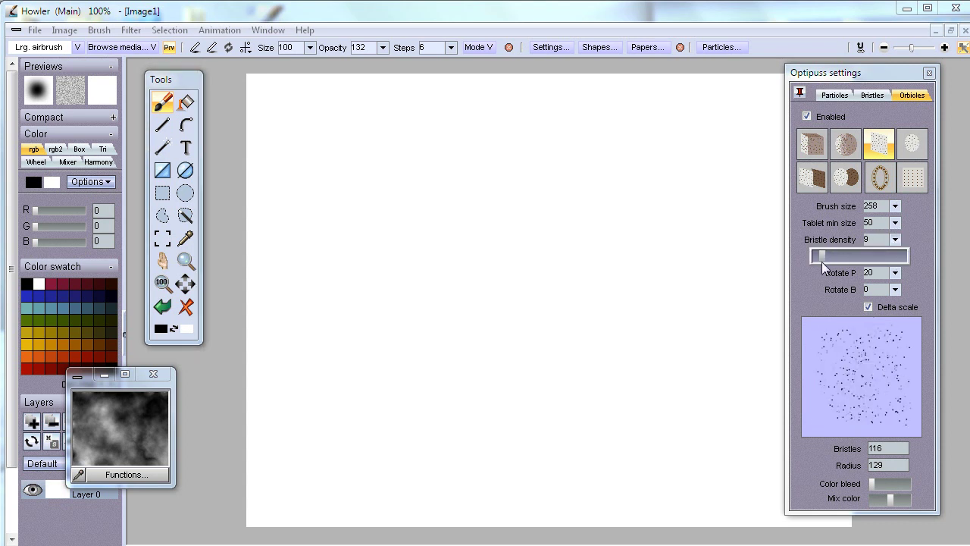
pyautogui.moveTo(820, 264); pyautogui.dragTo(817, 267)
pyautogui.moveTo(380, 180)
pyautogui.mouseDown()
pyautogui.moveTo(485, 303)
pyautogui.moveTo(206, 334)
pyautogui.moveTo(557, 129)
pyautogui.mouseUp()
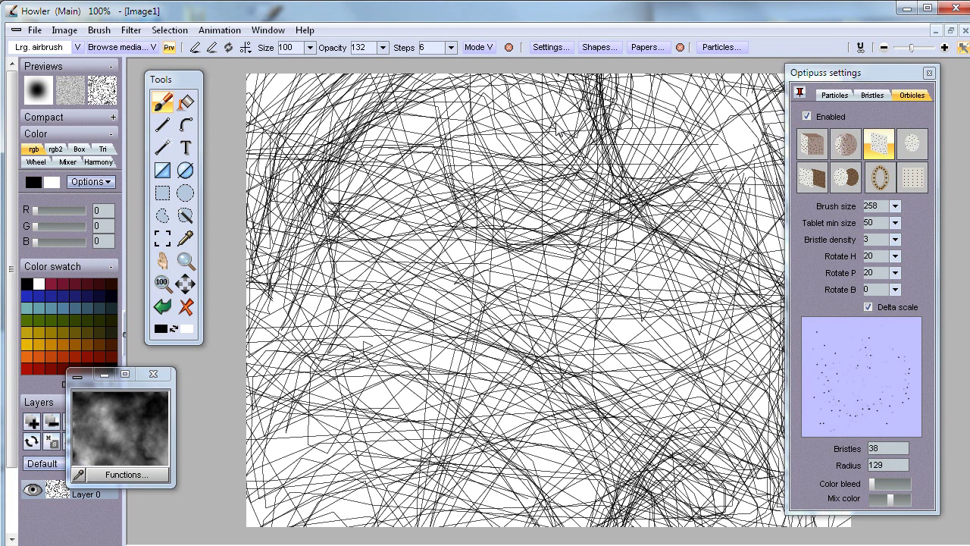
# Step: Trial the Lighting tool with the light at upper-left, then cancel it
pyautogui.click(131, 32)
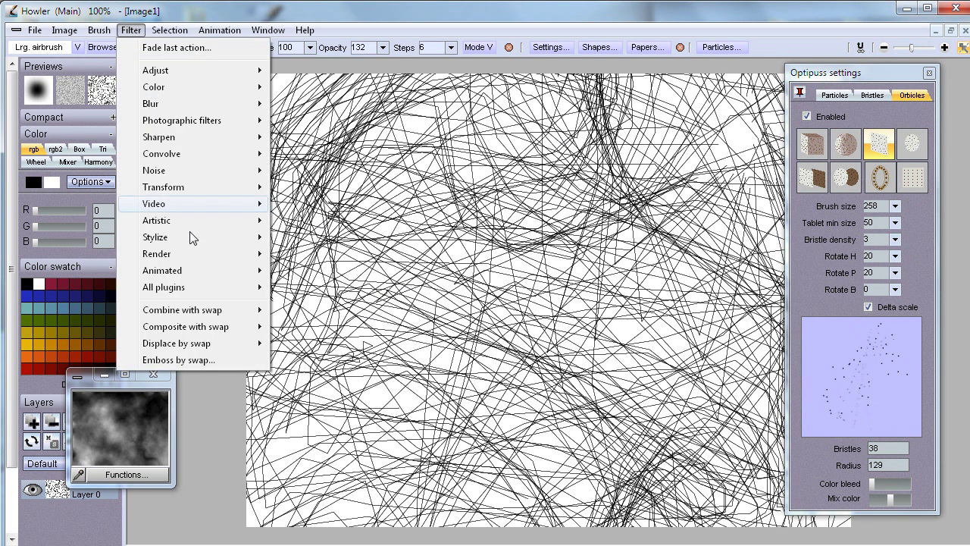
pyautogui.moveTo(190, 240)
pyautogui.click(313, 237)
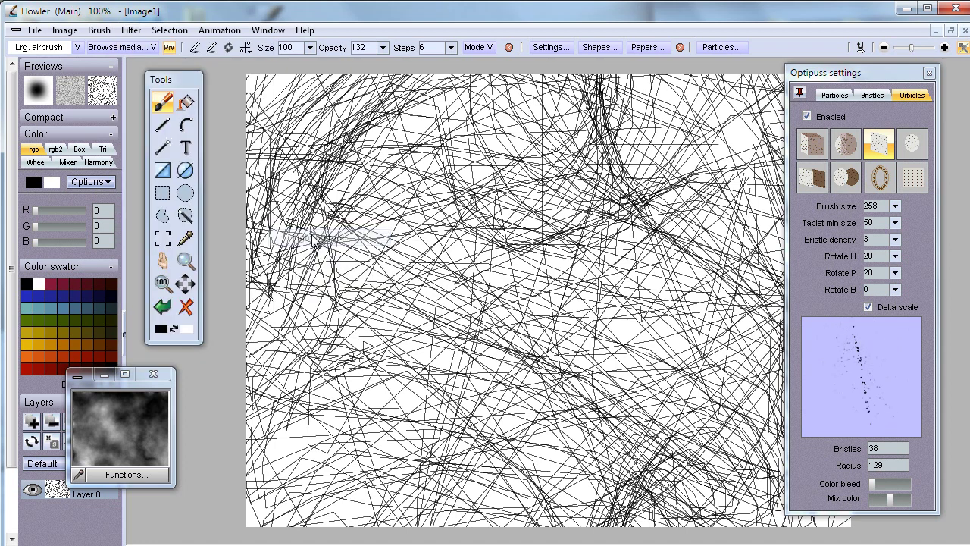
pyautogui.click(175, 187)
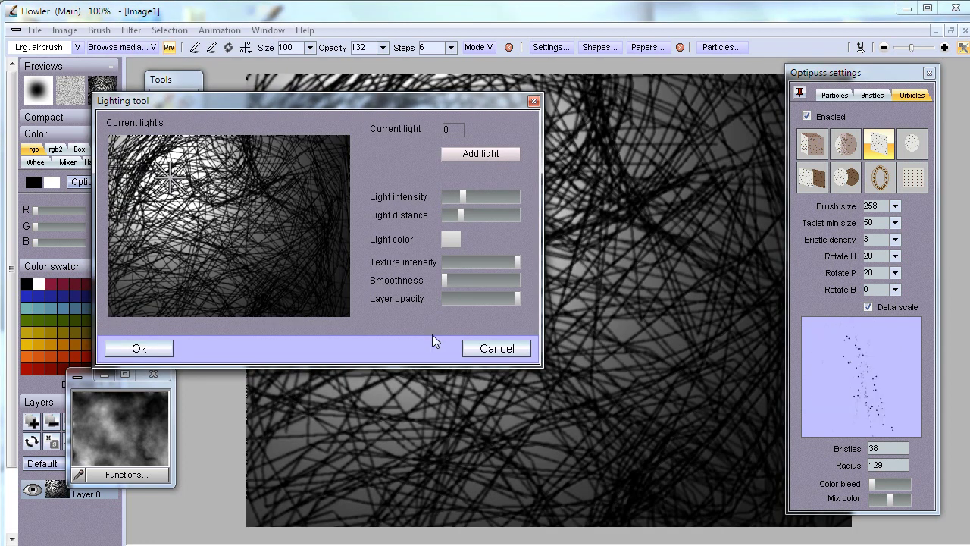
pyautogui.click(497, 349)
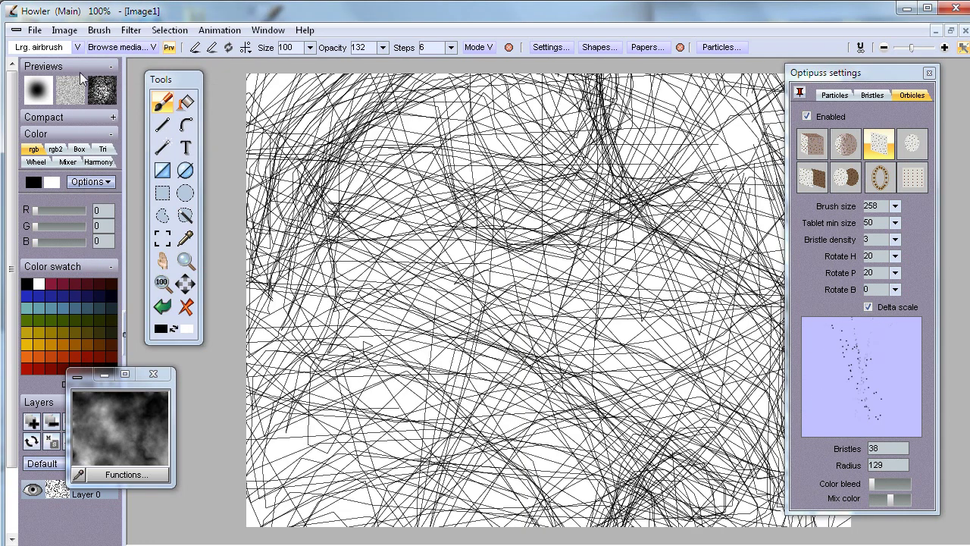
pyautogui.click(131, 30)
# Step: Apply Grey Emboss to the scratch lines with Level of emboss 224
pyautogui.moveTo(186, 227)
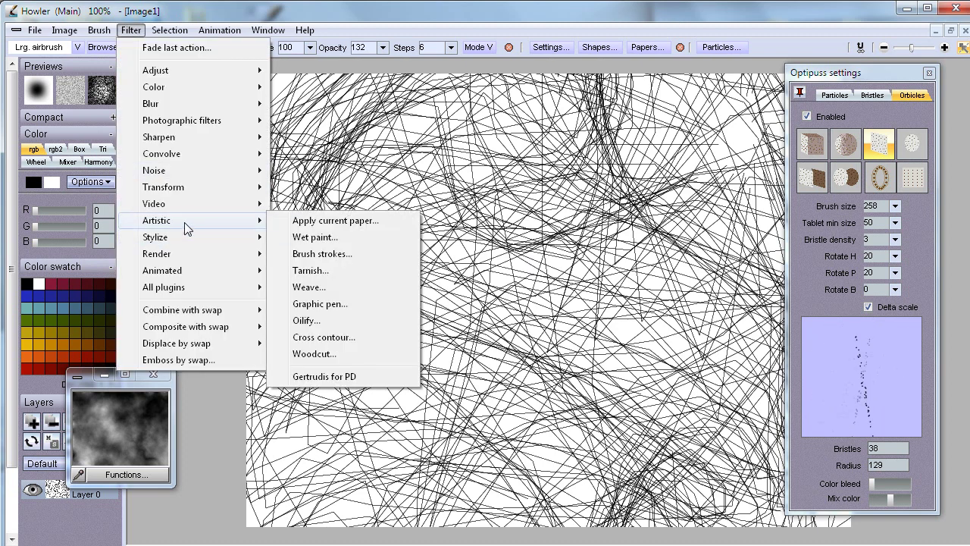
pyautogui.moveTo(188, 153)
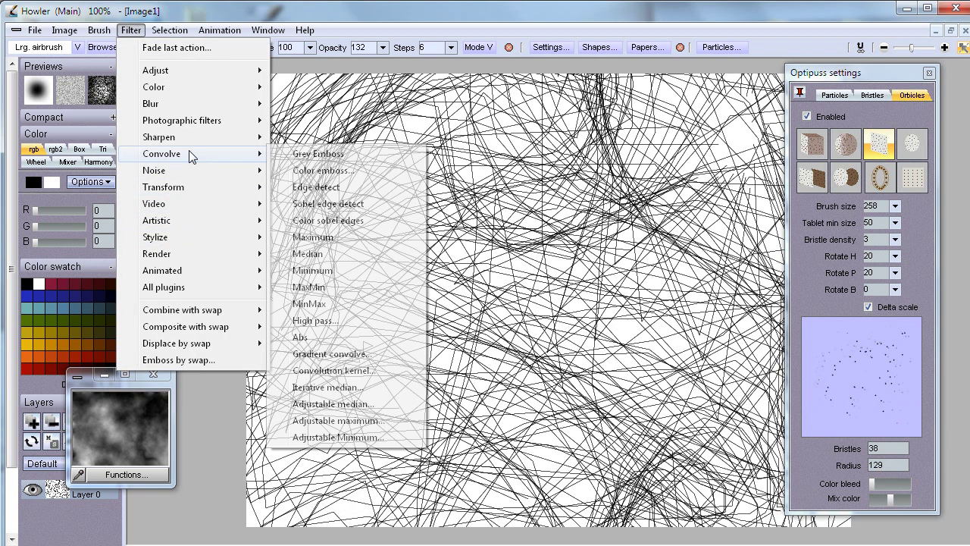
pyautogui.click(318, 170)
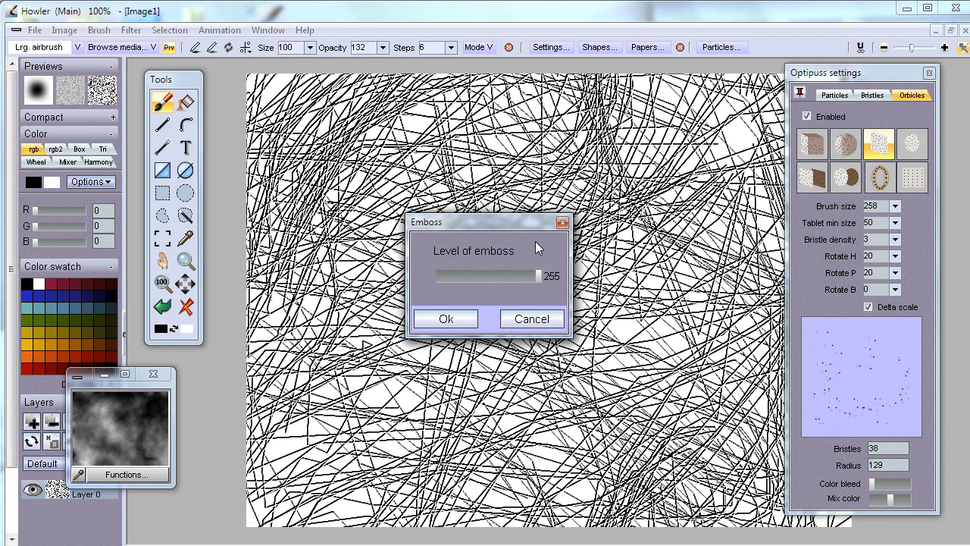
pyautogui.moveTo(535, 270)
pyautogui.mouseDown()
pyautogui.moveTo(487, 276)
pyautogui.moveTo(528, 276)
pyautogui.mouseUp()
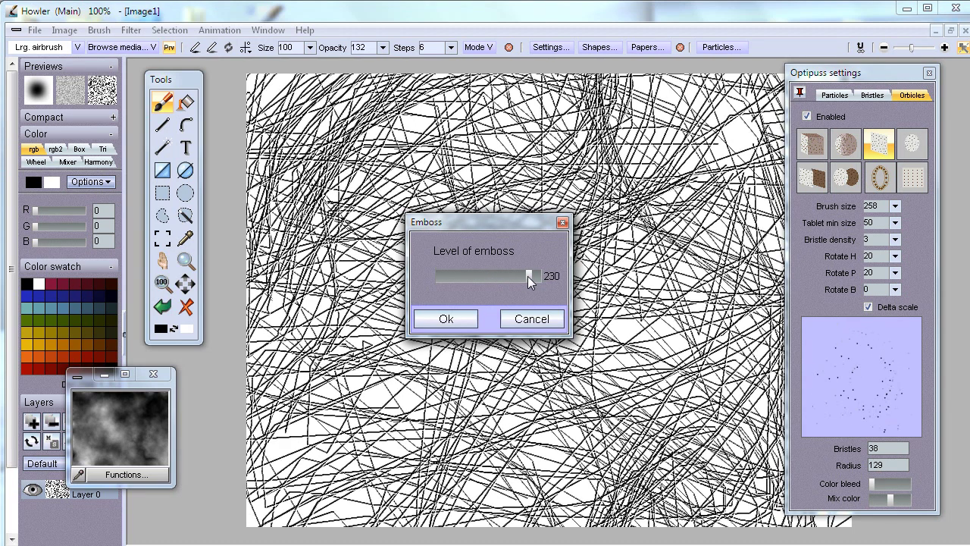
pyautogui.click(447, 319)
# Step: Apply the Lighting tool to the embossed lines, giving a bright glow near the top
pyautogui.click(105, 34)
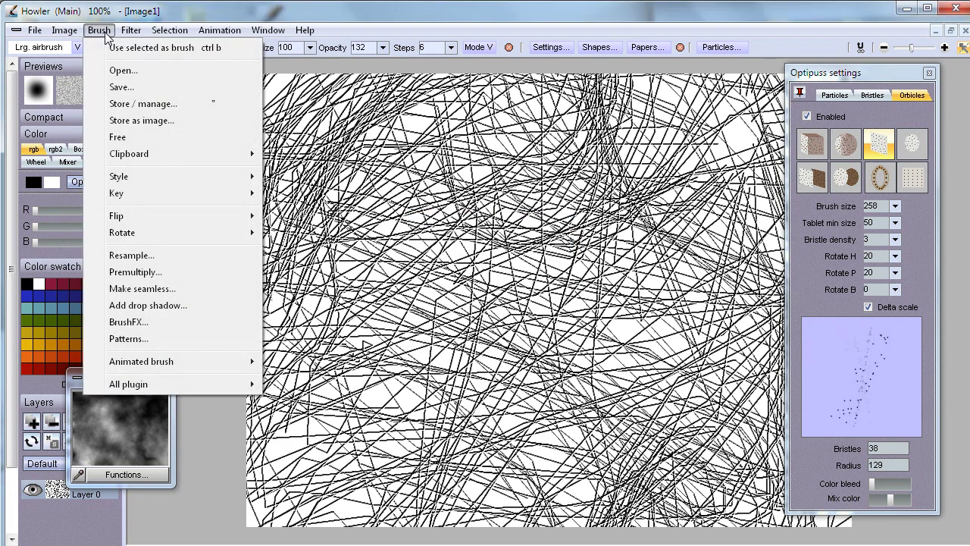
pyautogui.click(130, 31)
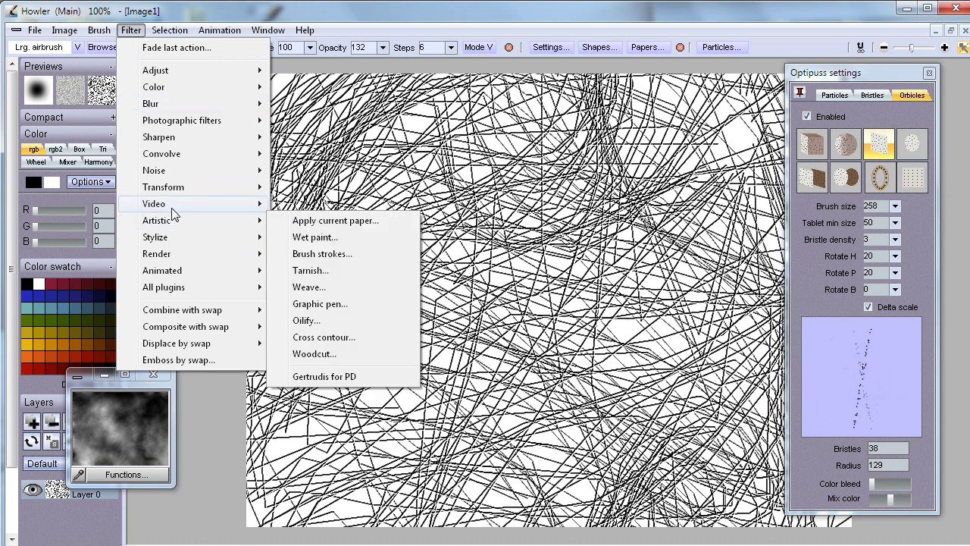
pyautogui.moveTo(180, 242)
pyautogui.click(319, 240)
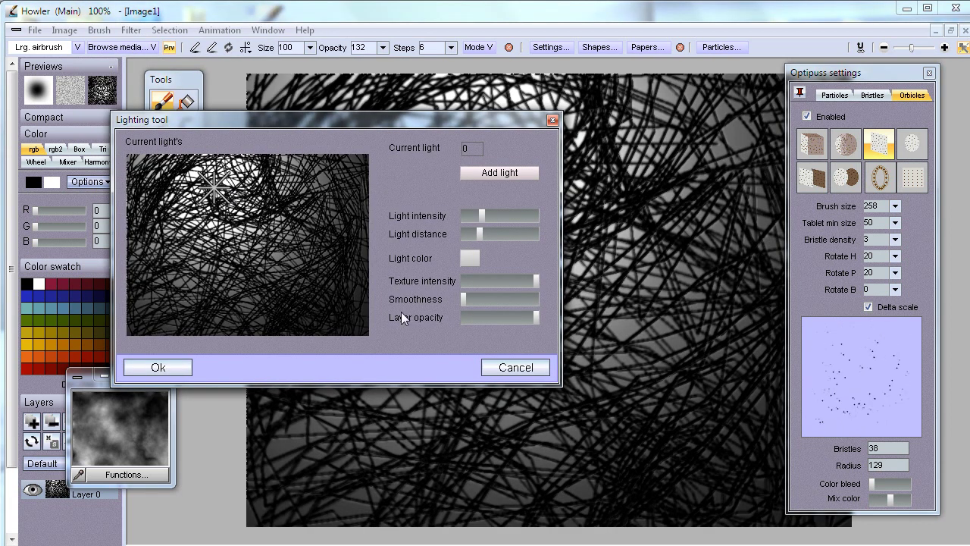
pyautogui.click(179, 369)
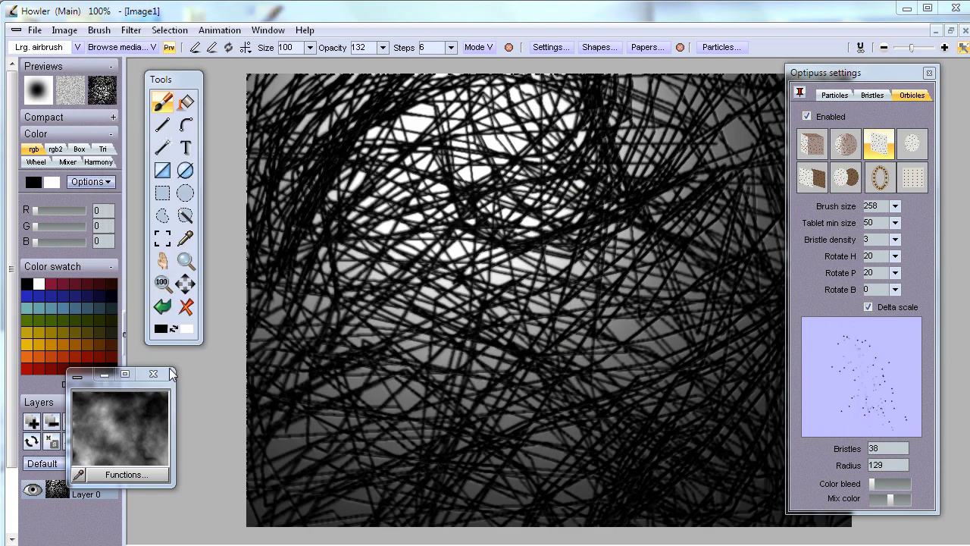
pyautogui.click(132, 32)
pyautogui.moveTo(180, 225)
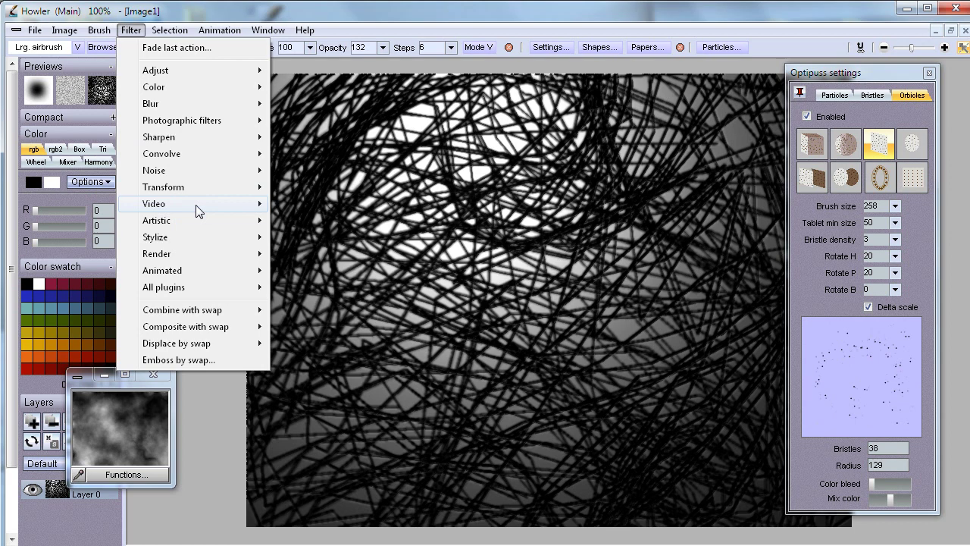
# Step: Spherize the lit scratches with Light 1 raised and Light 2 lowered, then clear the canvas to white
pyautogui.moveTo(195, 188)
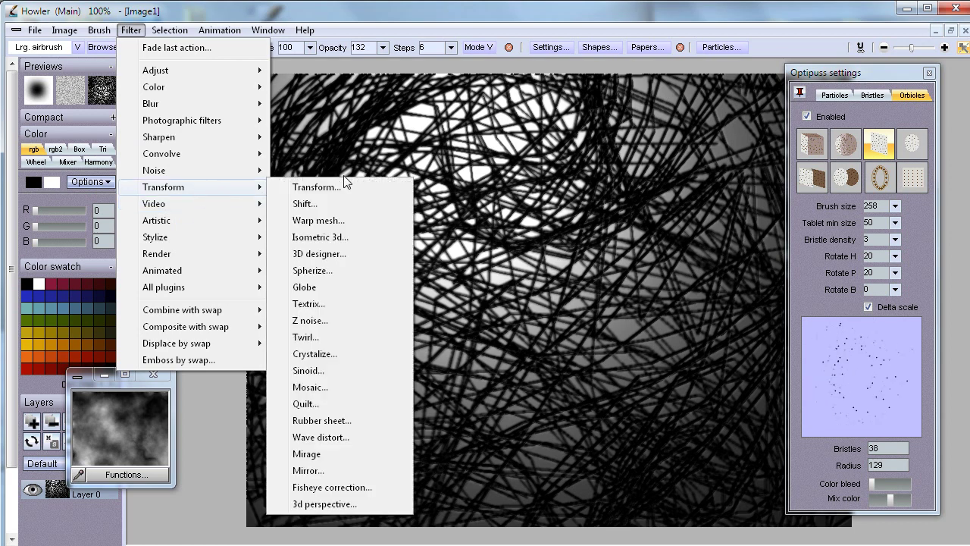
pyautogui.click(312, 271)
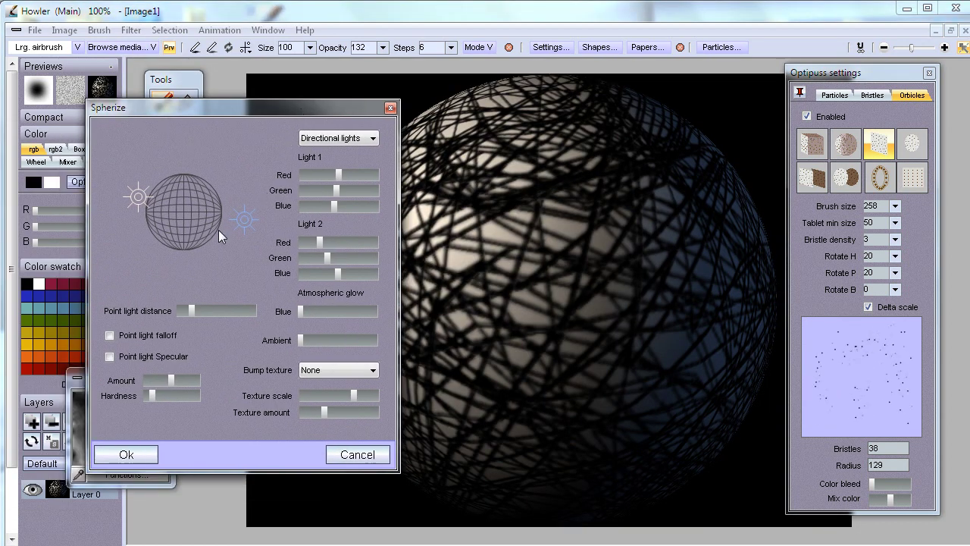
pyautogui.moveTo(138, 197); pyautogui.dragTo(140, 166)
pyautogui.moveTo(244, 220); pyautogui.dragTo(234, 240)
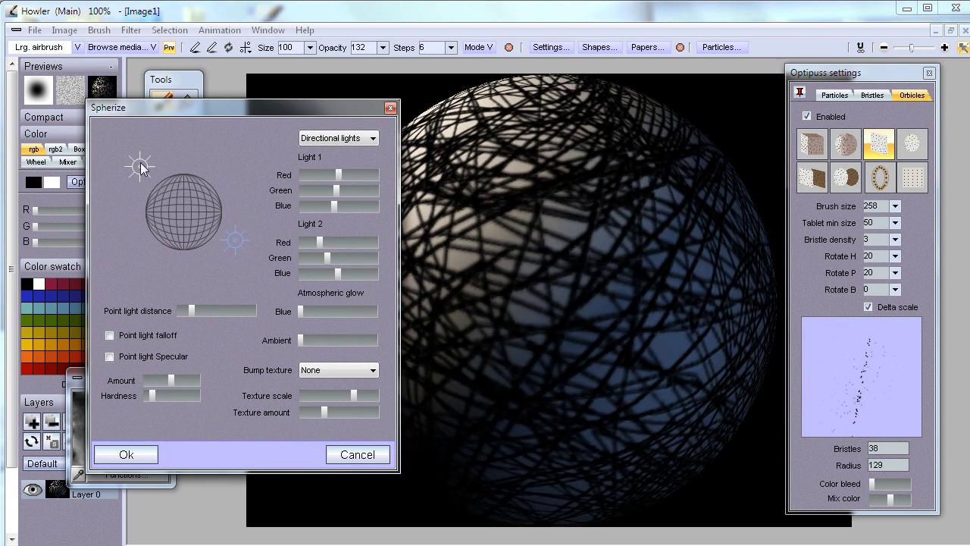
pyautogui.moveTo(141, 168); pyautogui.dragTo(135, 168)
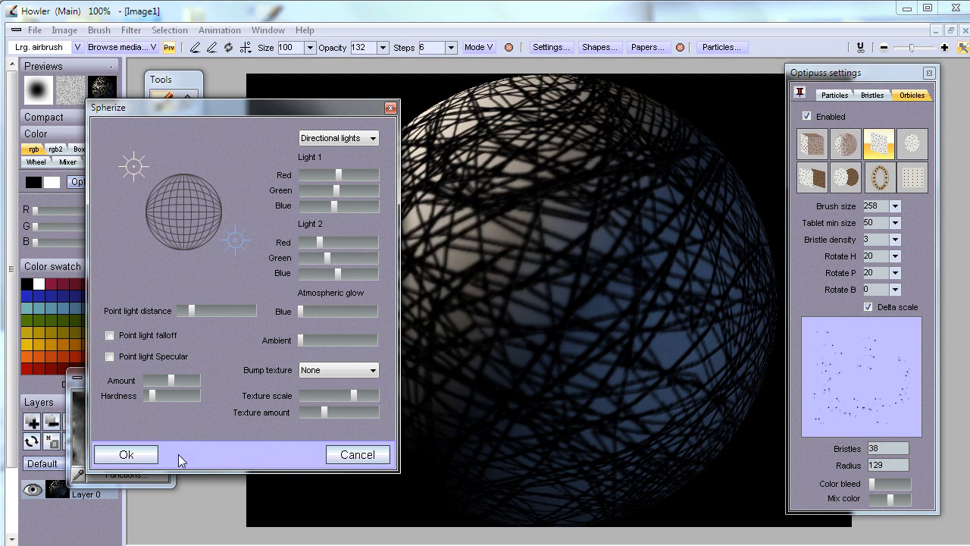
pyautogui.click(127, 455)
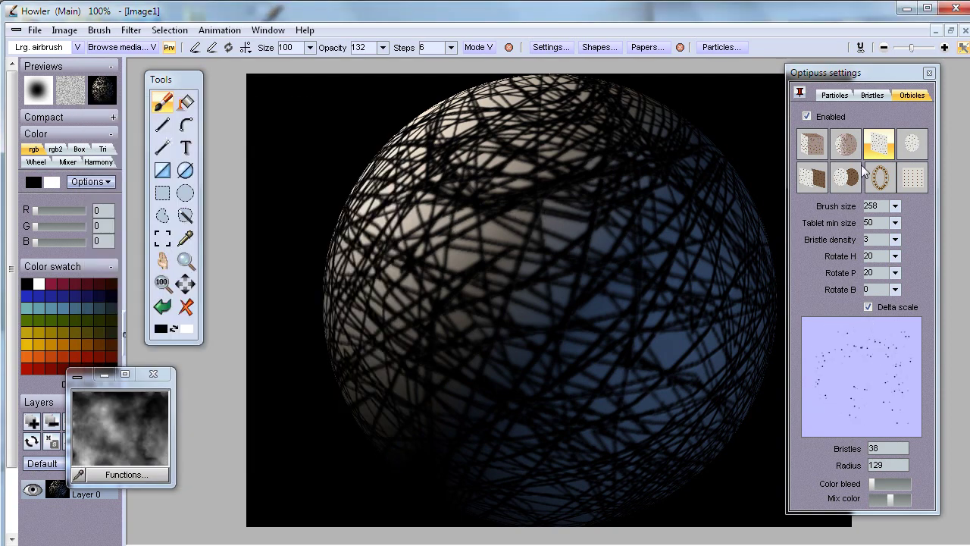
pyautogui.click(195, 302)
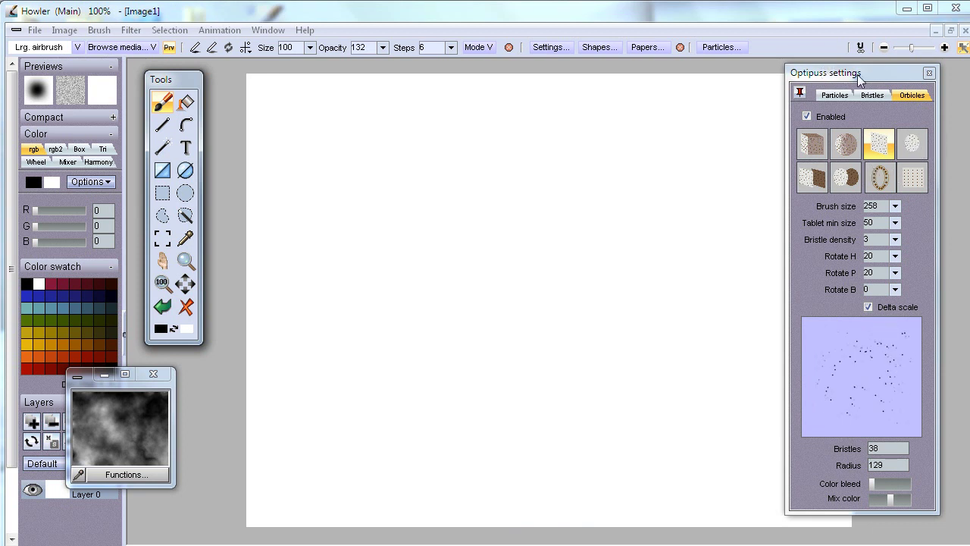
pyautogui.click(913, 95)
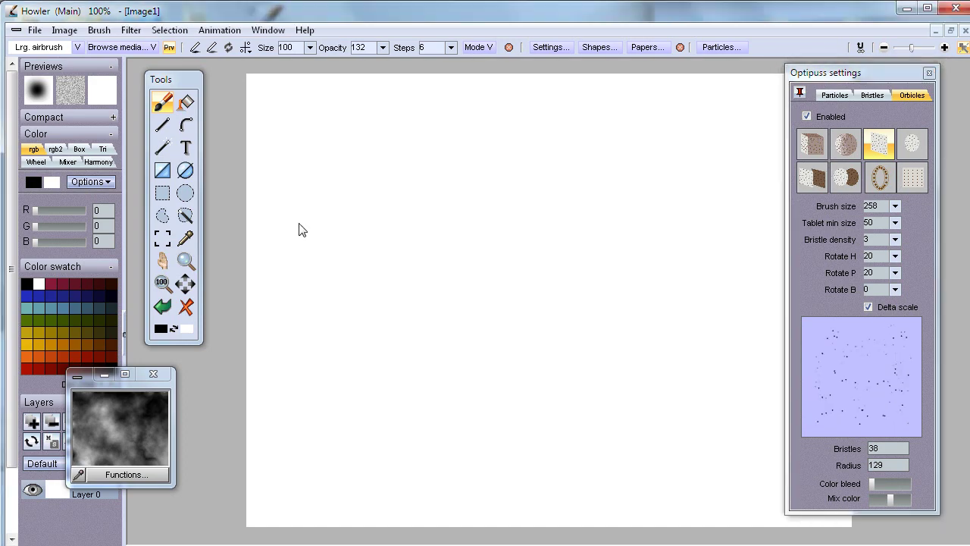
pyautogui.moveTo(299, 230)
pyautogui.mouseDown()
pyautogui.moveTo(632, 340)
pyautogui.moveTo(667, 227)
pyautogui.moveTo(531, 265)
pyautogui.moveTo(493, 341)
pyautogui.moveTo(683, 242)
pyautogui.moveTo(379, 341)
pyautogui.moveTo(462, 129)
pyautogui.mouseUp()
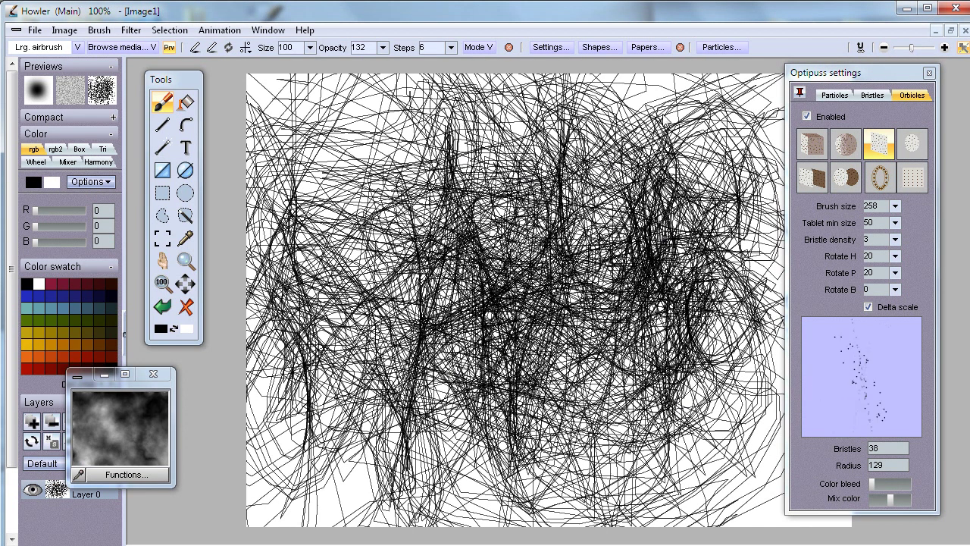
pyautogui.moveTo(530, 113)
pyautogui.mouseDown()
pyautogui.moveTo(667, 303)
pyautogui.moveTo(724, 254)
pyautogui.mouseUp()
pyautogui.moveTo(367, 230)
pyautogui.mouseDown()
pyautogui.moveTo(341, 303)
pyautogui.moveTo(455, 303)
pyautogui.moveTo(504, 338)
pyautogui.moveTo(629, 87)
pyautogui.moveTo(696, 211)
pyautogui.moveTo(576, 190)
pyautogui.moveTo(288, 197)
pyautogui.moveTo(432, 485)
pyautogui.mouseUp()
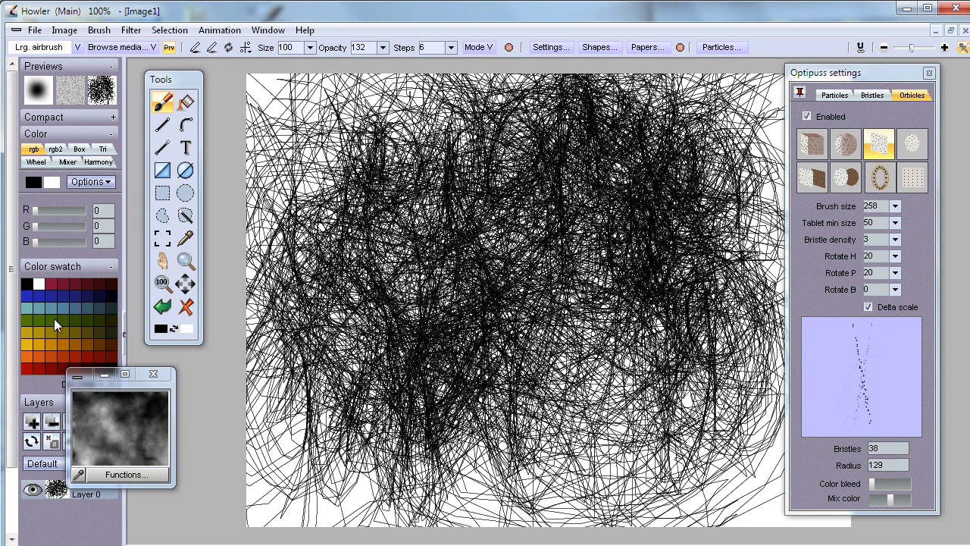
pyautogui.press('Delete')
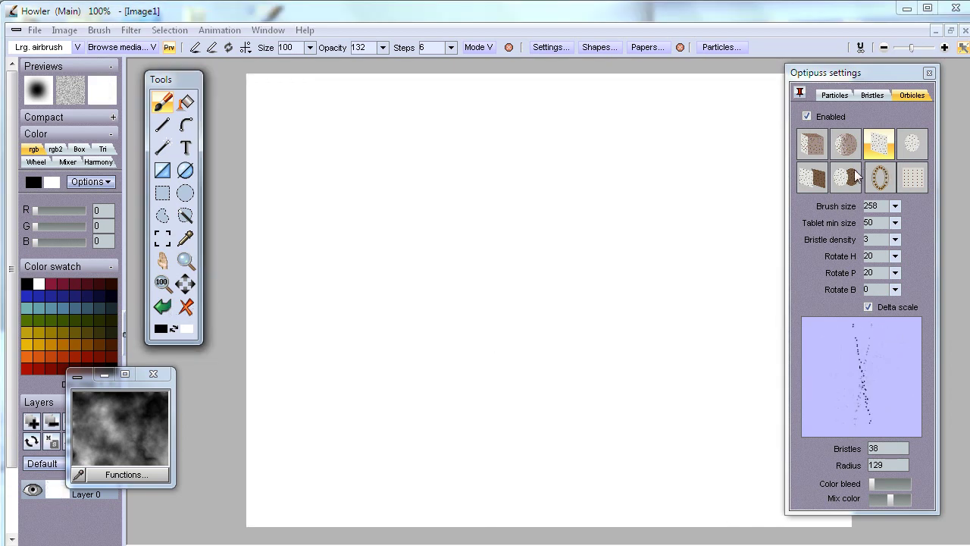
# Step: Paint point-grid orbicle strokes, raise colour bleed near maximum, then scribble light-grey strokes with the second orbicle
pyautogui.click(906, 189)
pyautogui.moveTo(639, 193)
pyautogui.mouseDown()
pyautogui.moveTo(448, 249)
pyautogui.moveTo(551, 399)
pyautogui.moveTo(675, 349)
pyautogui.moveTo(561, 239)
pyautogui.moveTo(493, 198)
pyautogui.mouseUp()
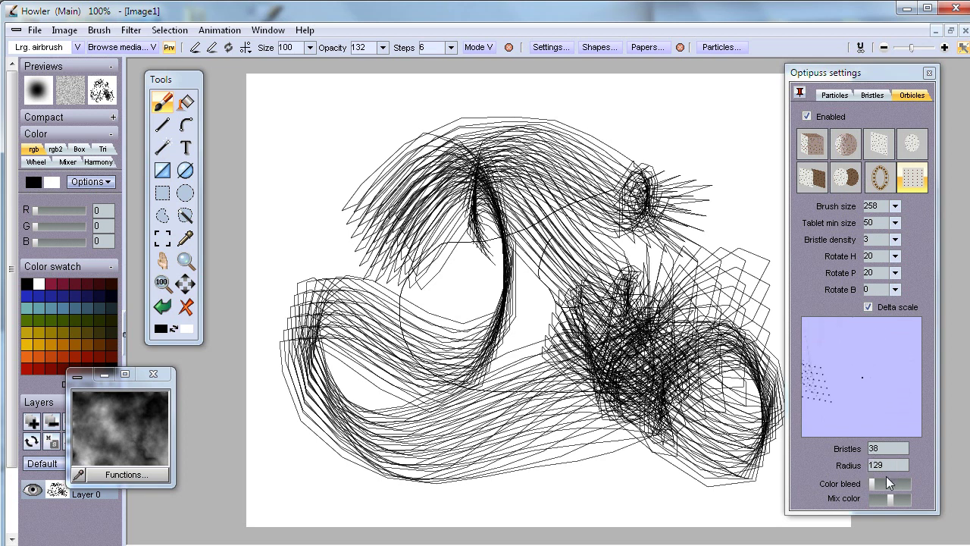
pyautogui.moveTo(891, 484); pyautogui.dragTo(904, 485)
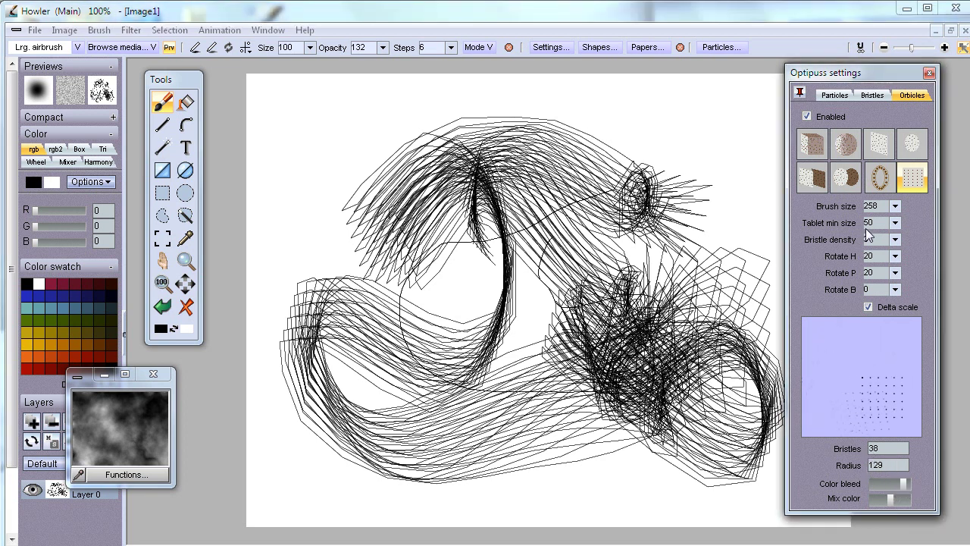
pyautogui.click(855, 153)
pyautogui.moveTo(758, 184)
pyautogui.mouseDown()
pyautogui.moveTo(652, 144)
pyautogui.moveTo(485, 258)
pyautogui.moveTo(402, 440)
pyautogui.mouseUp()
pyautogui.moveTo(585, 340)
pyautogui.mouseDown()
pyautogui.moveTo(424, 174)
pyautogui.moveTo(485, 303)
pyautogui.moveTo(576, 288)
pyautogui.moveTo(454, 175)
pyautogui.moveTo(516, 333)
pyautogui.moveTo(591, 250)
pyautogui.moveTo(644, 394)
pyautogui.moveTo(445, 380)
pyautogui.moveTo(576, 424)
pyautogui.moveTo(682, 440)
pyautogui.moveTo(500, 485)
pyautogui.moveTo(337, 291)
pyautogui.moveTo(364, 455)
pyautogui.moveTo(622, 470)
pyautogui.mouseUp()
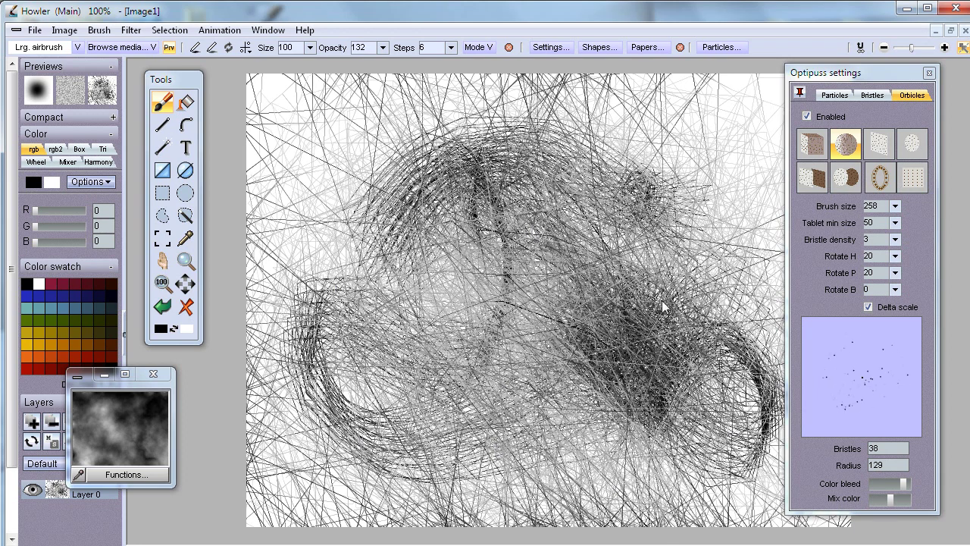